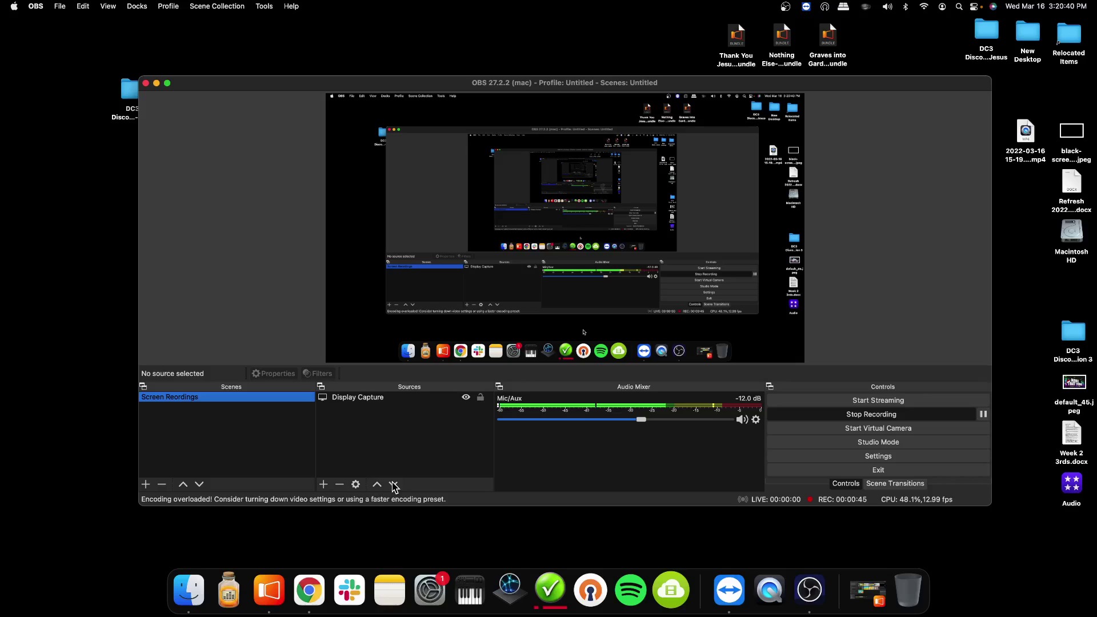
- Launch Google Chrome with your profile and start entering the Dropbox address
{"action": "left_click", "coordinate": [427, 539]}
{"action": "left_click", "coordinate": [320, 581]}
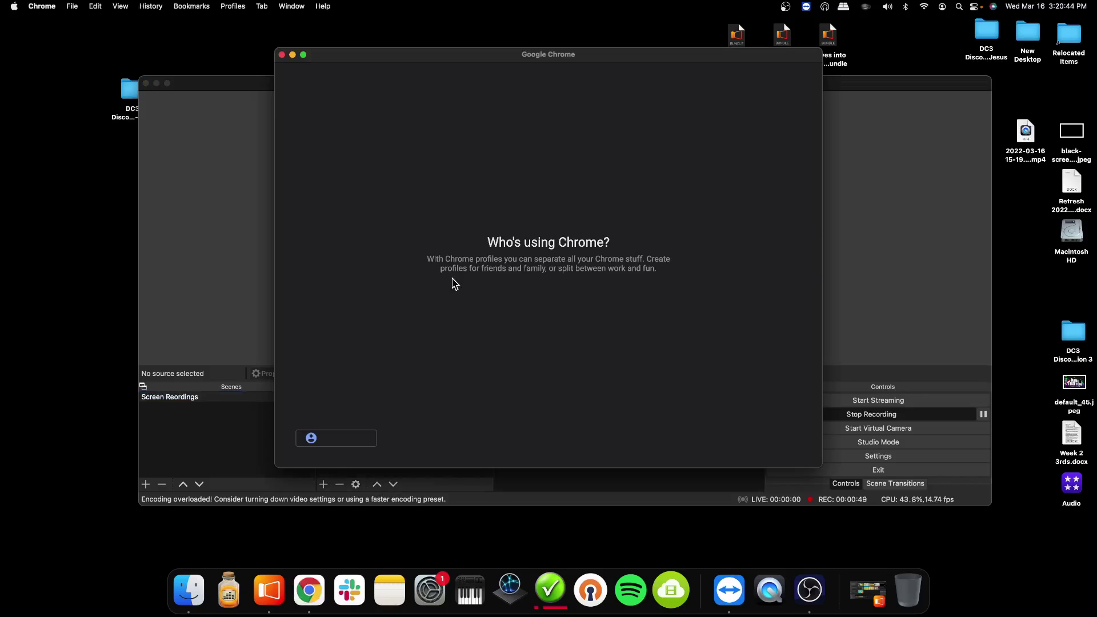
{"action": "left_click", "coordinate": [467, 333]}
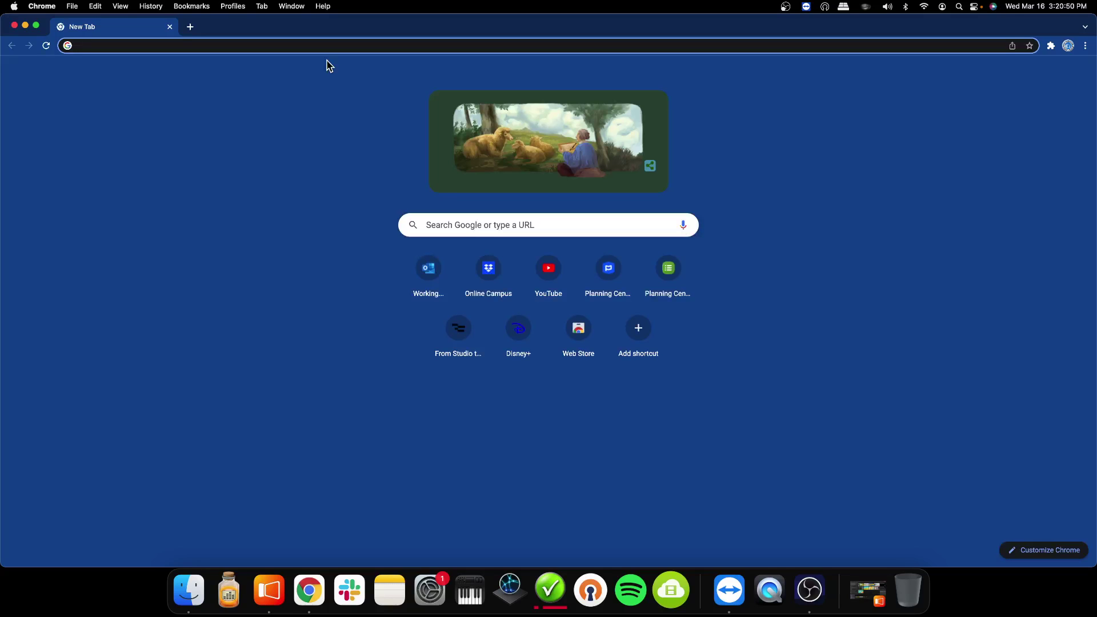
{"action": "type", "text": "dropbox.com/home/Online%20Campus"}
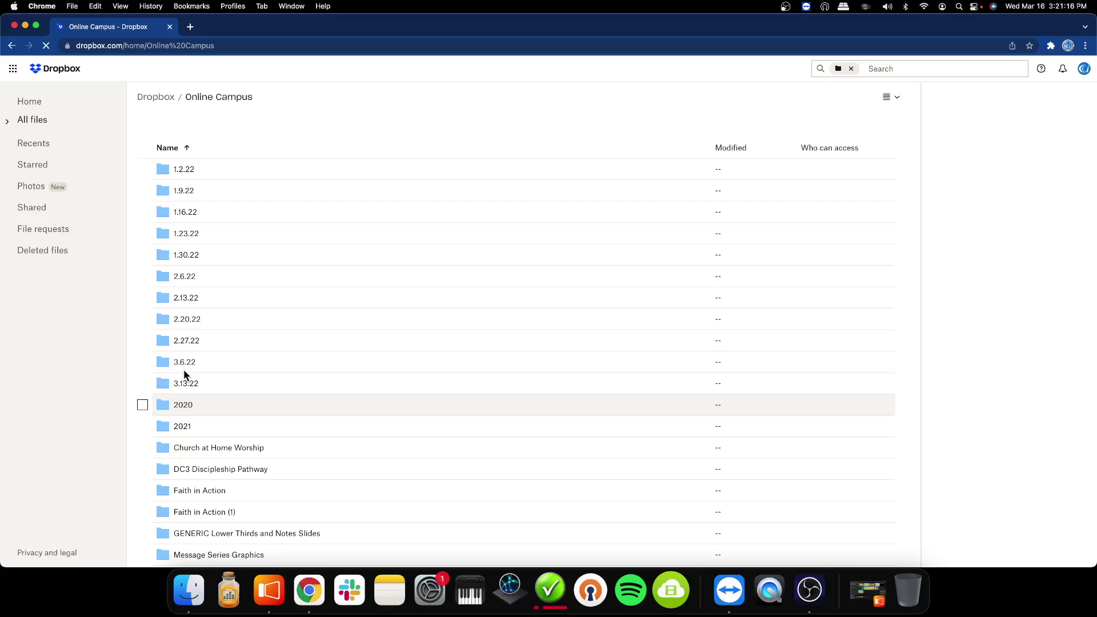
- Open the 3.13.22 service folder in Dropbox and select all its files
{"action": "left_click", "coordinate": [185, 384]}
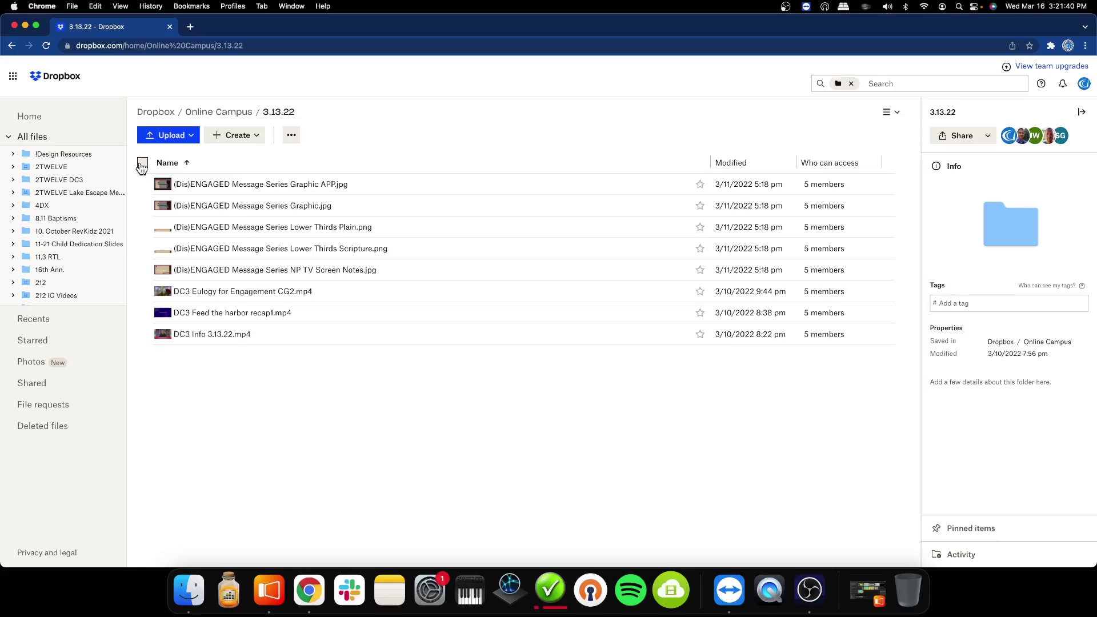
{"action": "left_click", "coordinate": [143, 164]}
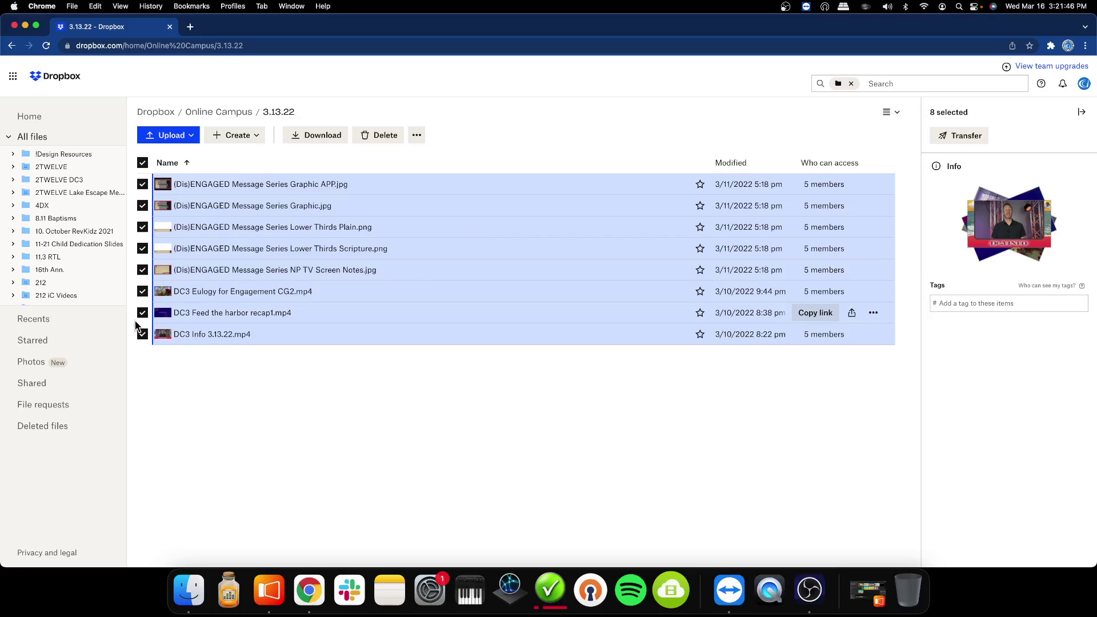
- Download the selected 3.13.22 files as a zip, then bring up a Finder window
{"action": "left_click", "coordinate": [322, 137]}
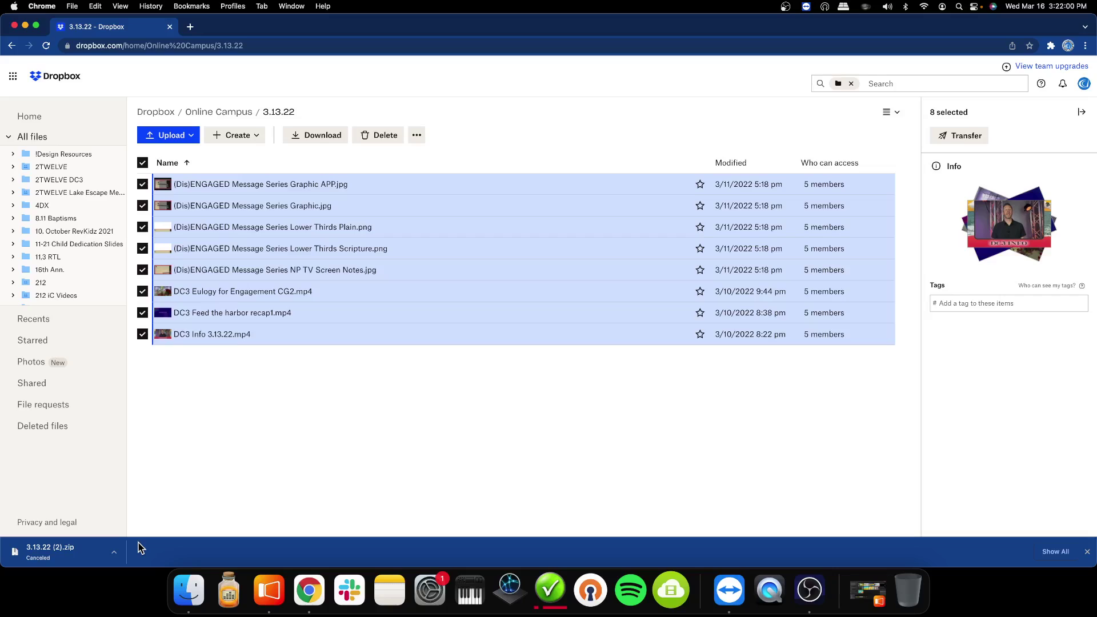
{"action": "left_click", "coordinate": [186, 596]}
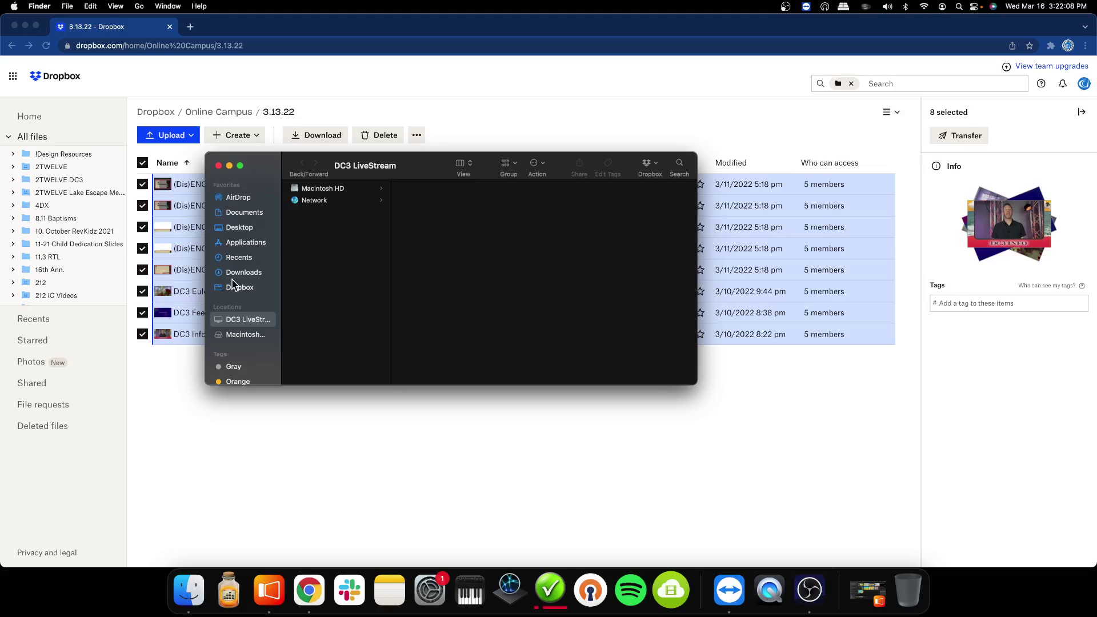
- Move the three (Dis)ENGAGED images from 3.13.22 (1) into the 3.13.22 download folder
{"action": "left_click", "coordinate": [234, 274]}
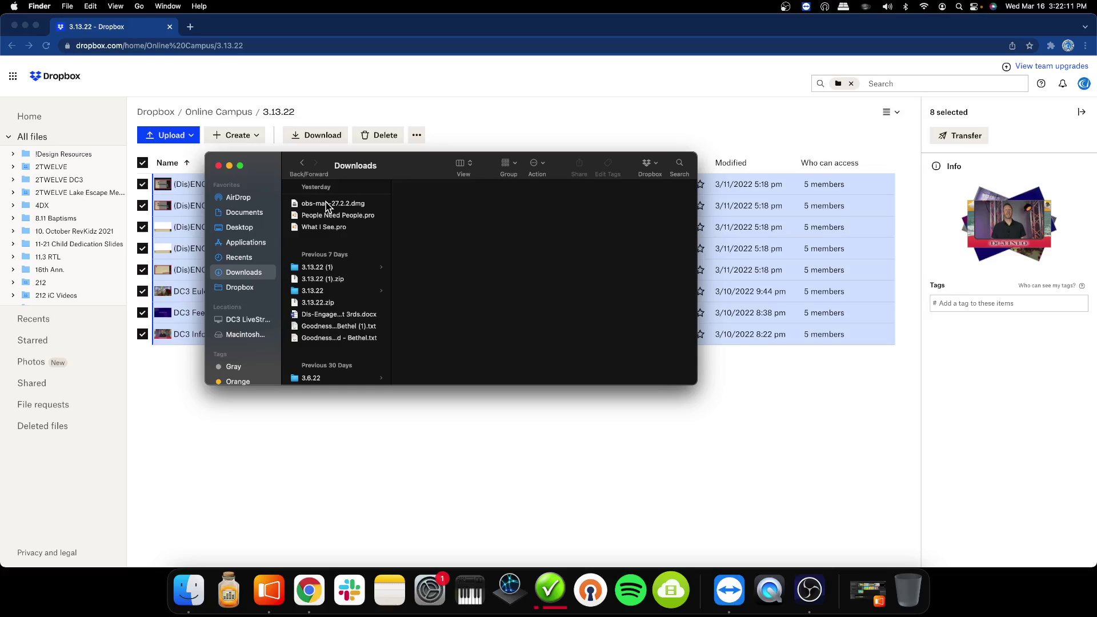
{"action": "left_click", "coordinate": [315, 267]}
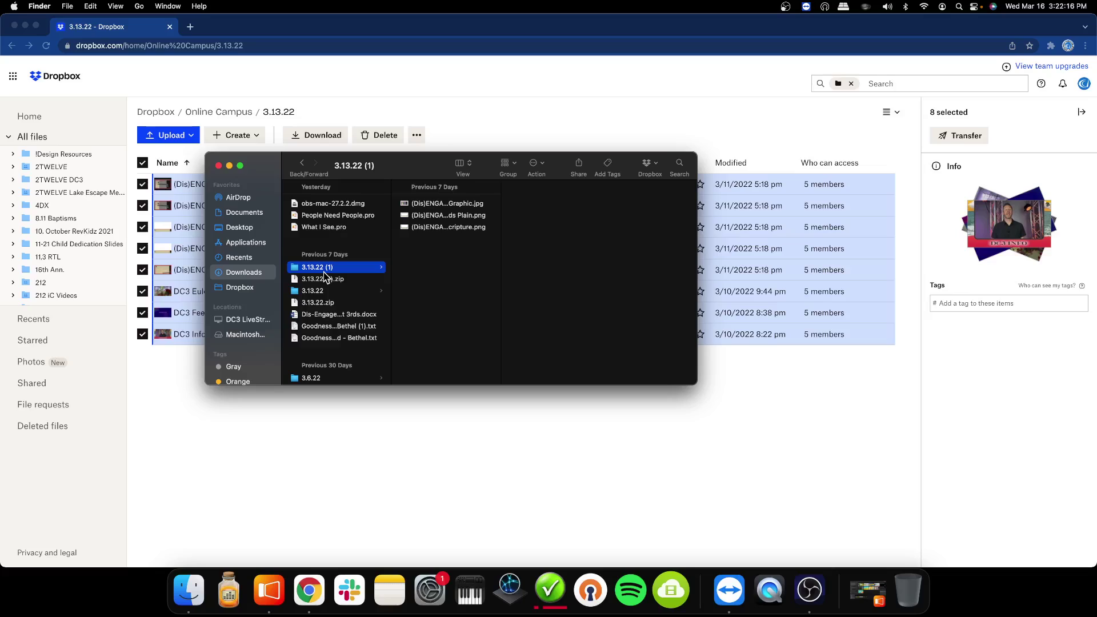
{"action": "left_click", "coordinate": [318, 291]}
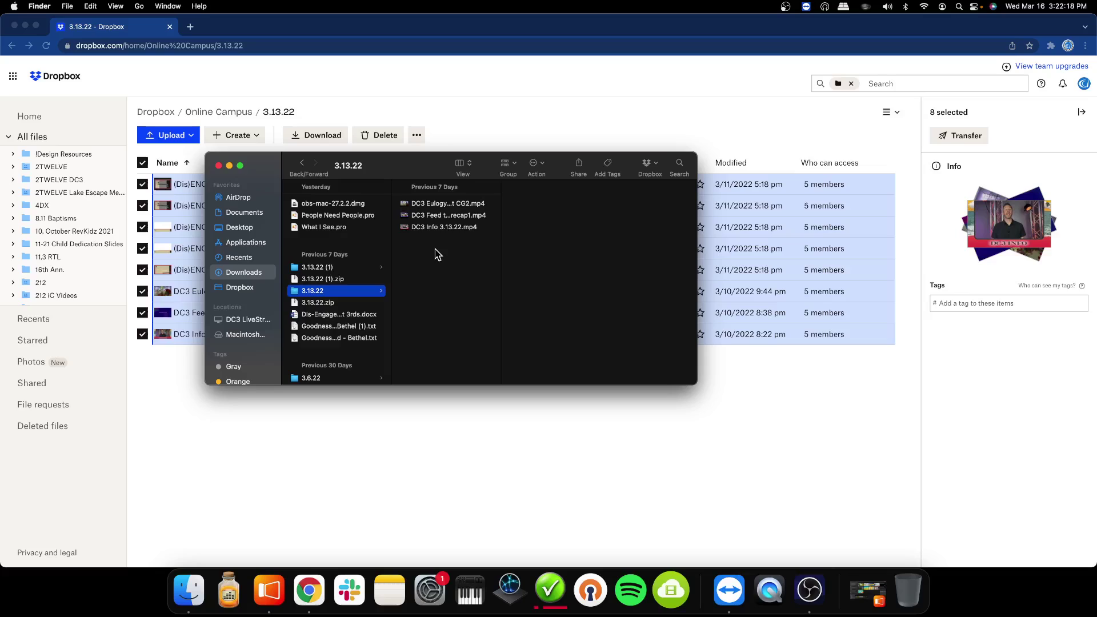
{"action": "key", "text": "Up"}
{"action": "key", "text": "Up"}
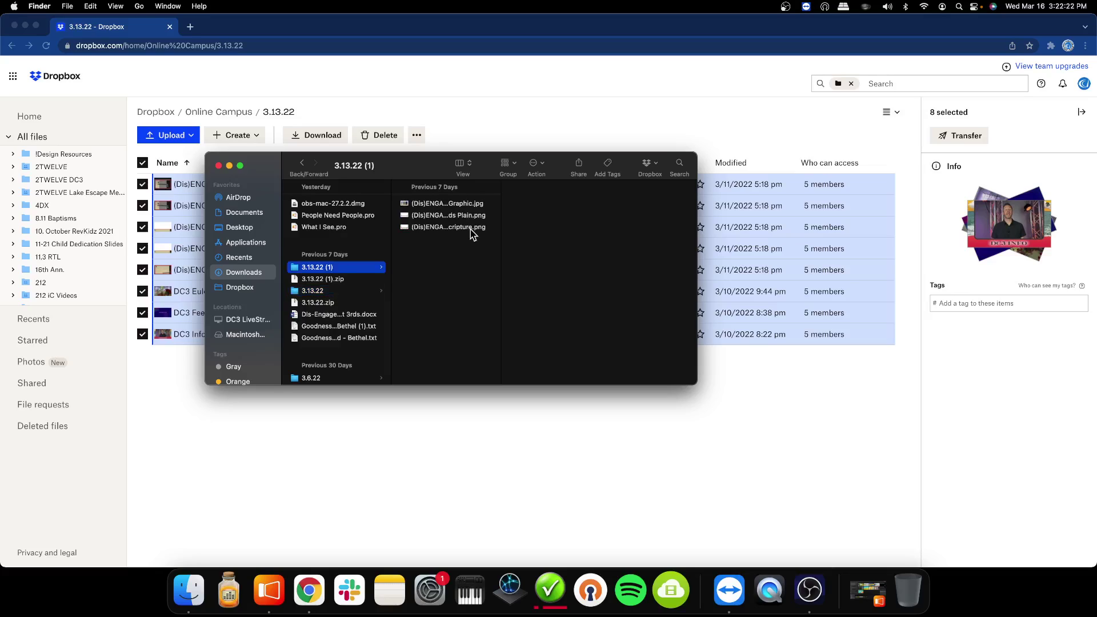
{"action": "left_click", "coordinate": [416, 229]}
{"action": "key", "text": "super+a"}
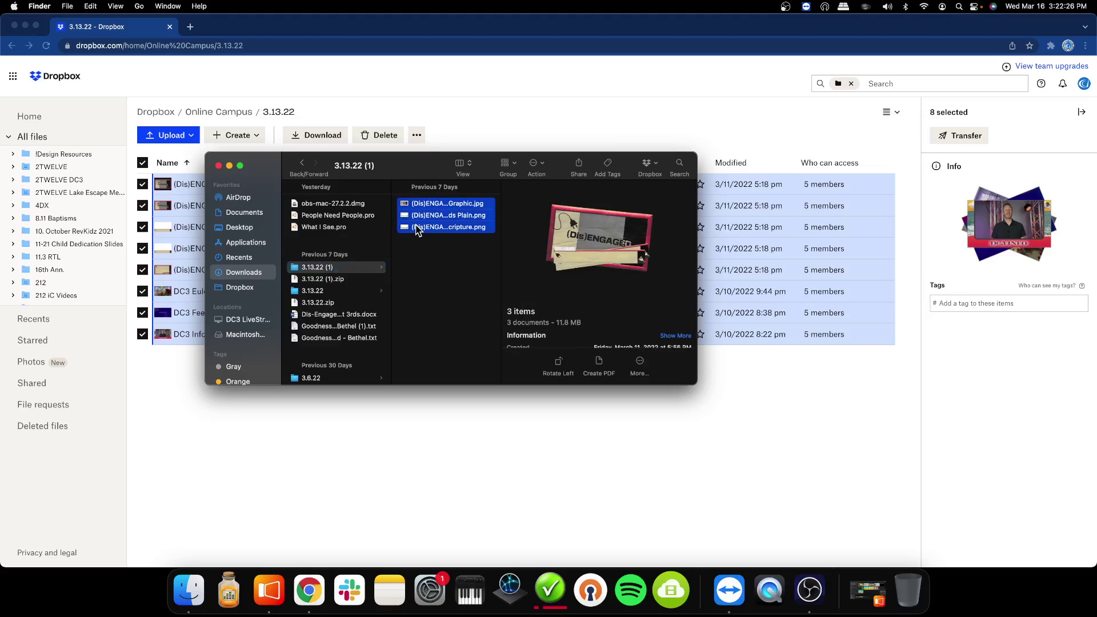
{"action": "left_click_drag", "start_coordinate": [416, 229], "coordinate": [337, 291]}
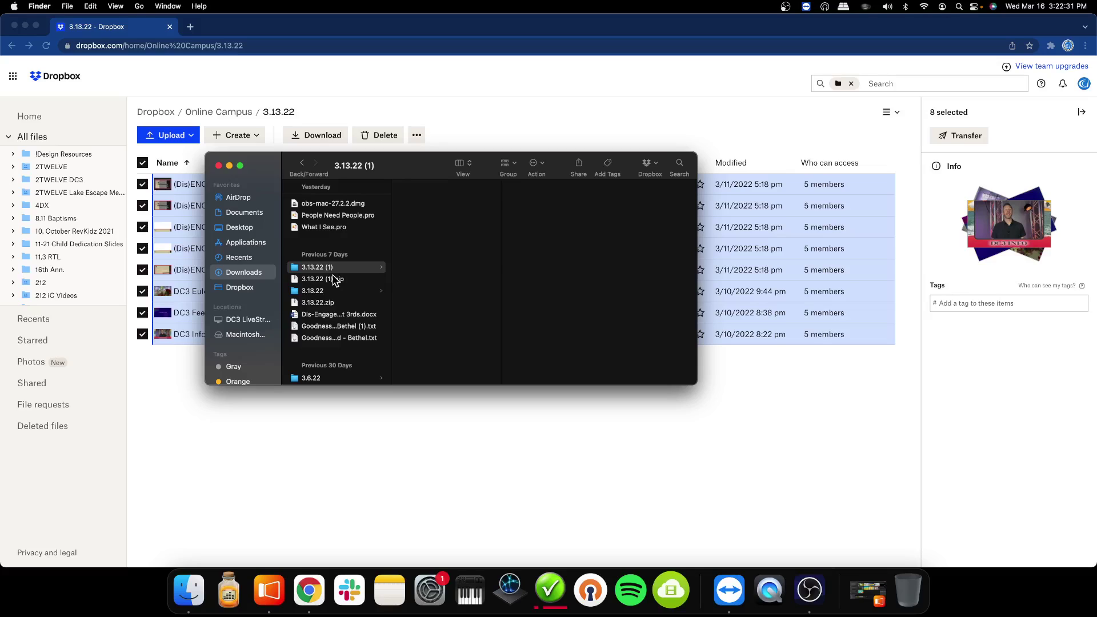
- Trash the duplicate 3.13.22 (1) folder and zip, then preview the Lower Thirds Plain image
{"action": "left_click", "coordinate": [335, 279], "text": "shift"}
{"action": "right_click", "coordinate": [334, 280]}
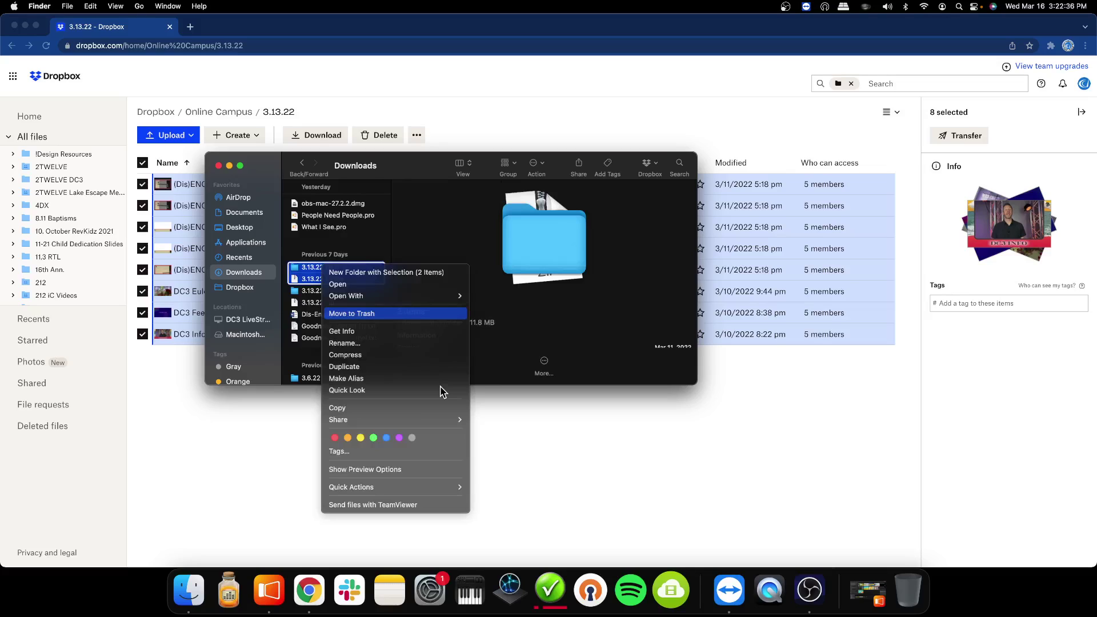
{"action": "left_click", "coordinate": [324, 267]}
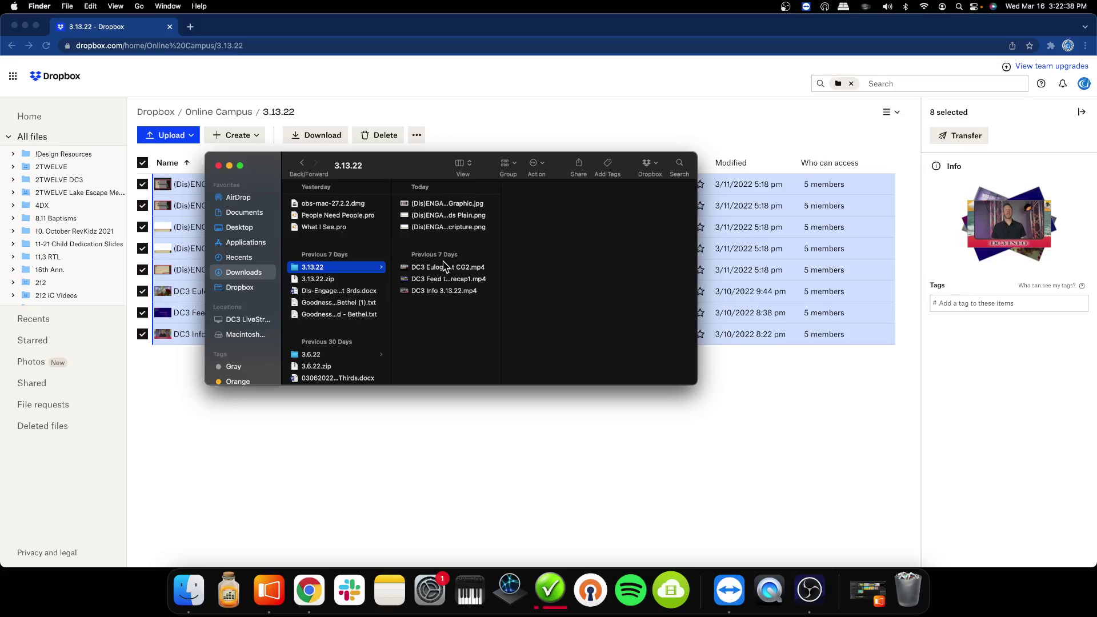
{"action": "left_click", "coordinate": [454, 215]}
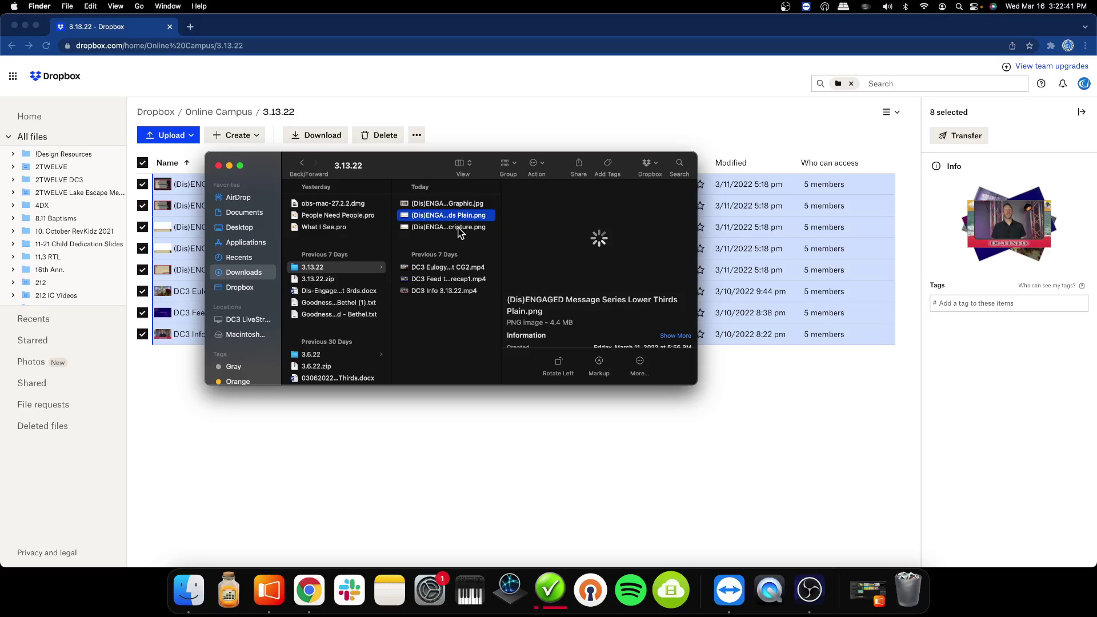
- Drag the DC3 Eulogy for Engagement CG2 video from Finder into ProPresenter's Weekend Bumper Vids bin
{"action": "left_click", "coordinate": [459, 228]}
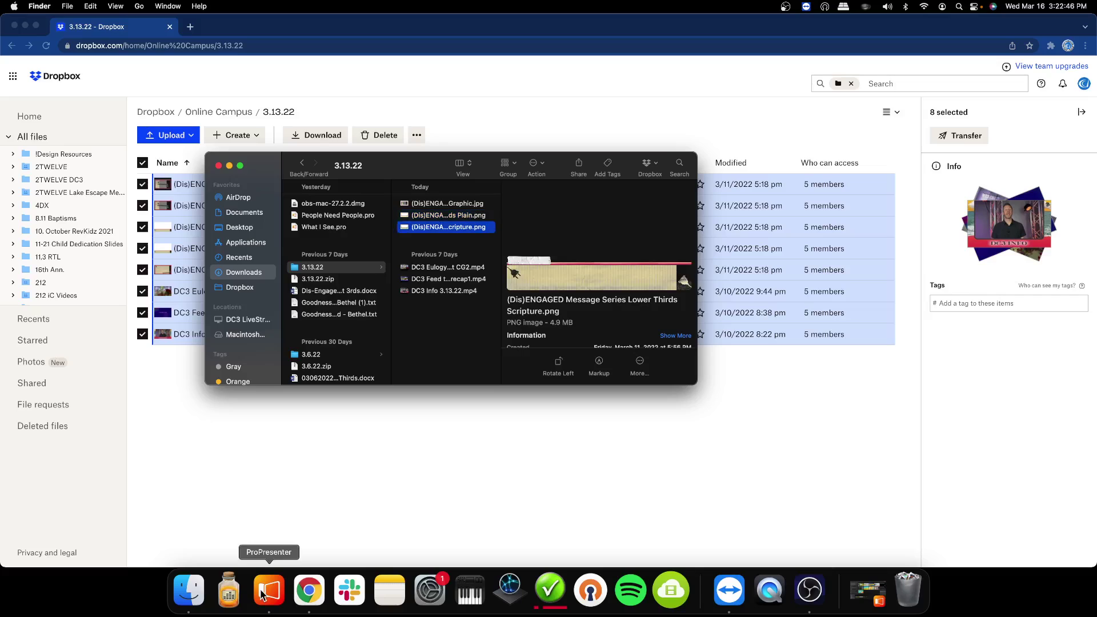
{"action": "left_click", "coordinate": [870, 594]}
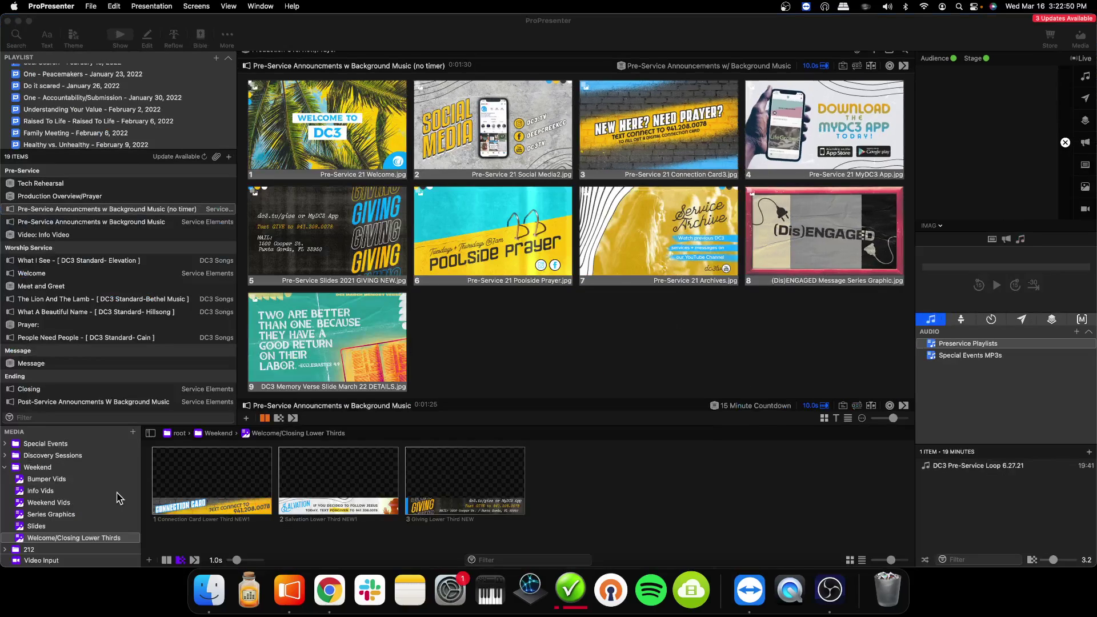
{"action": "left_click", "coordinate": [114, 479]}
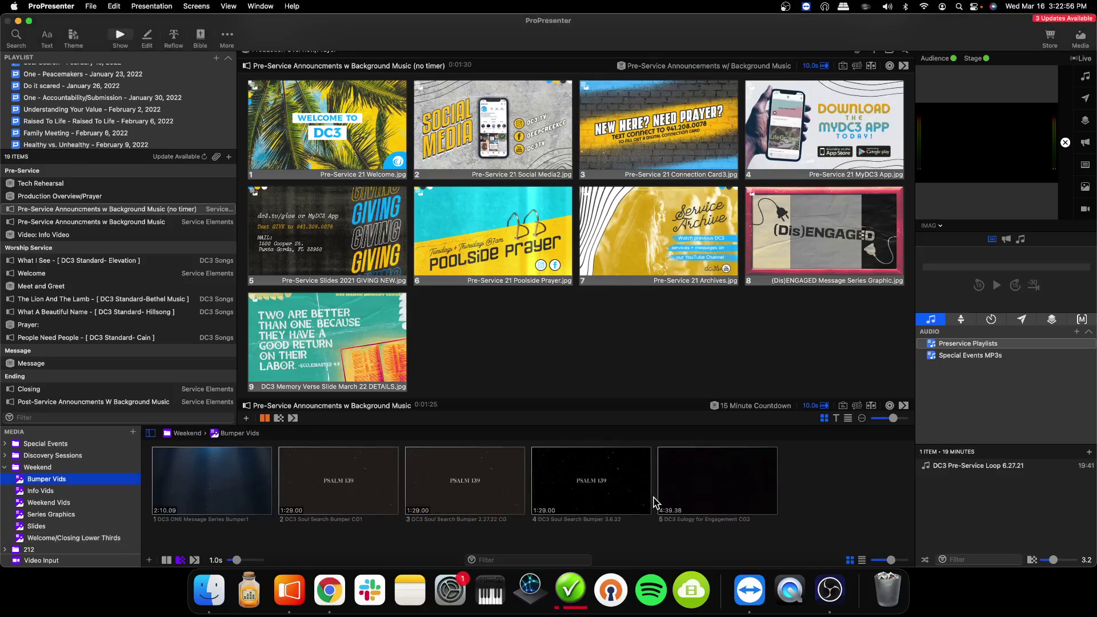
{"action": "left_click", "coordinate": [212, 595]}
{"action": "left_click", "coordinate": [453, 267]}
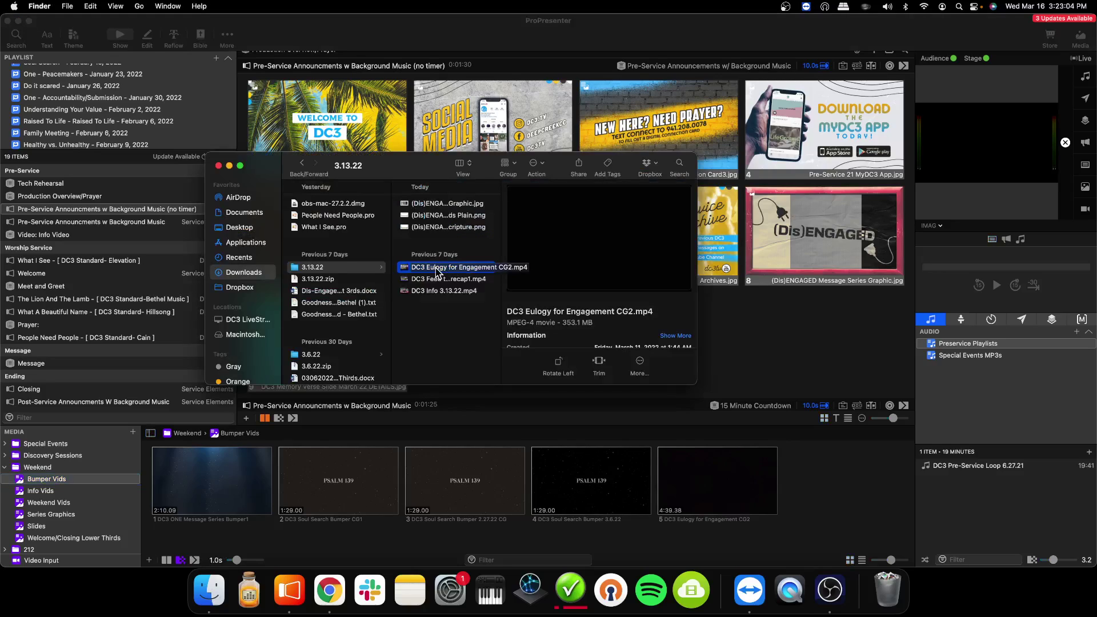
{"action": "left_click_drag", "start_coordinate": [437, 272], "coordinate": [698, 481]}
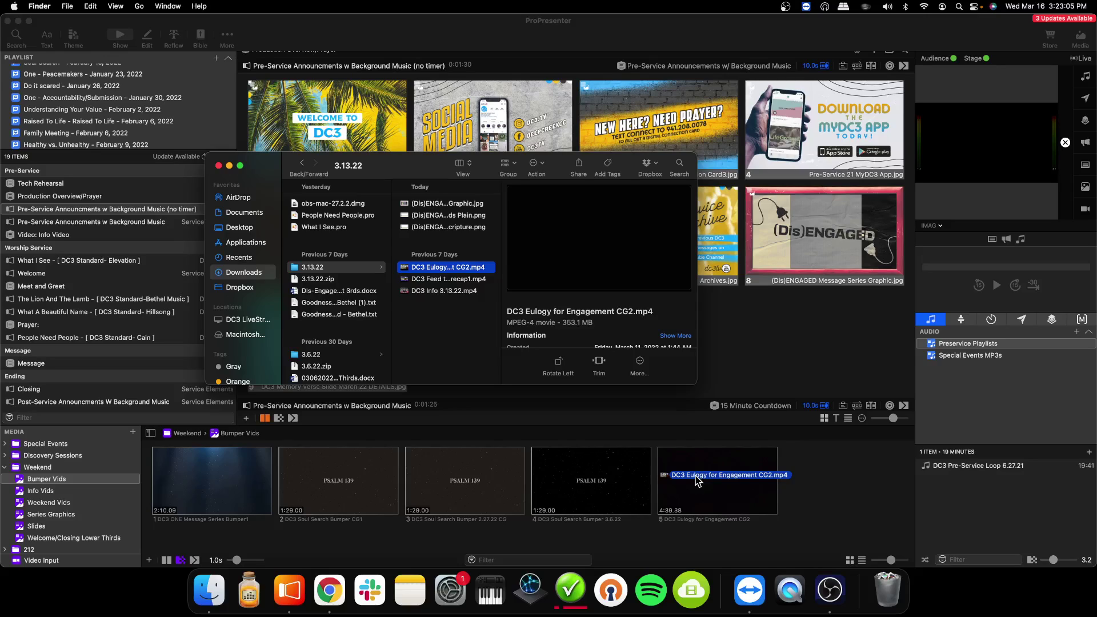
{"action": "left_click_drag", "start_coordinate": [698, 481], "coordinate": [698, 481]}
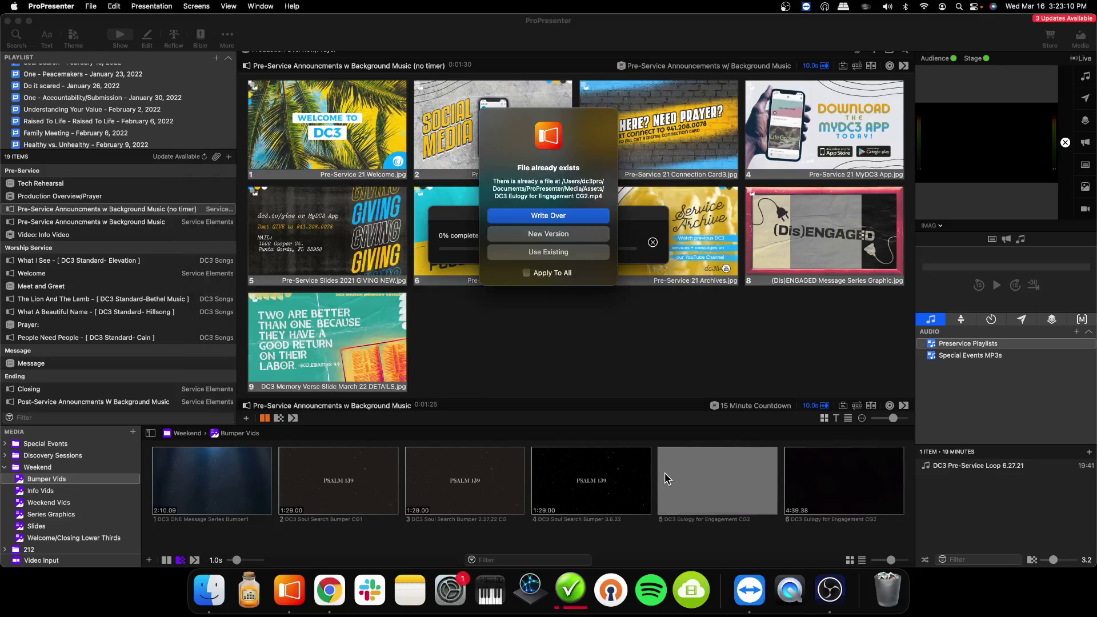
- Overwrite the existing file, then delete the duplicate sixth Eulogy cue from ProPresenter only
{"action": "left_click", "coordinate": [559, 220]}
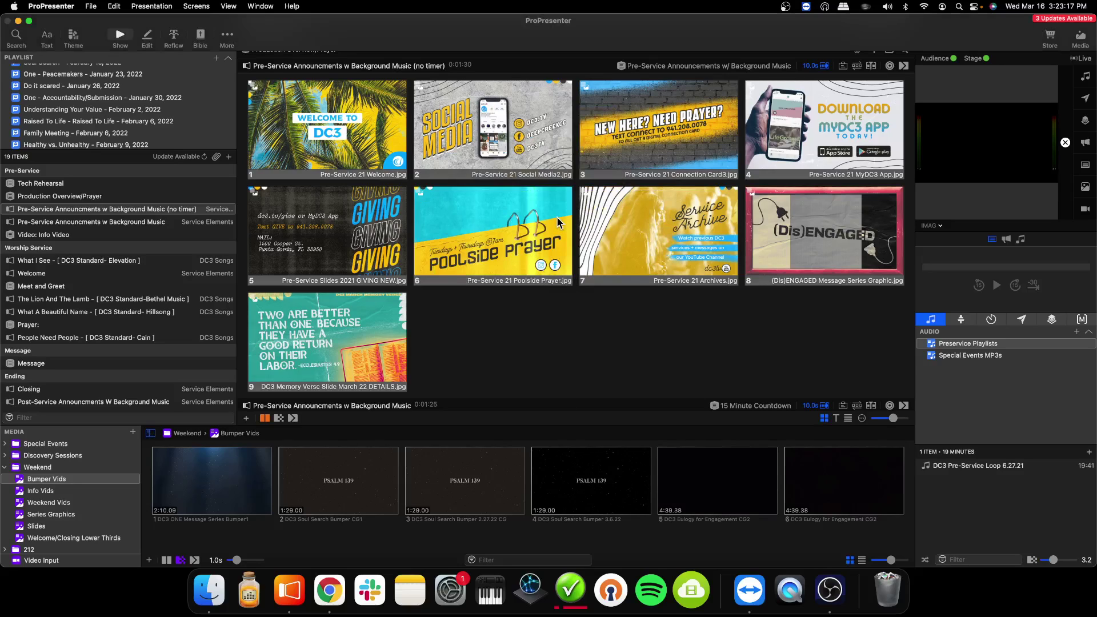
{"action": "left_click", "coordinate": [863, 507]}
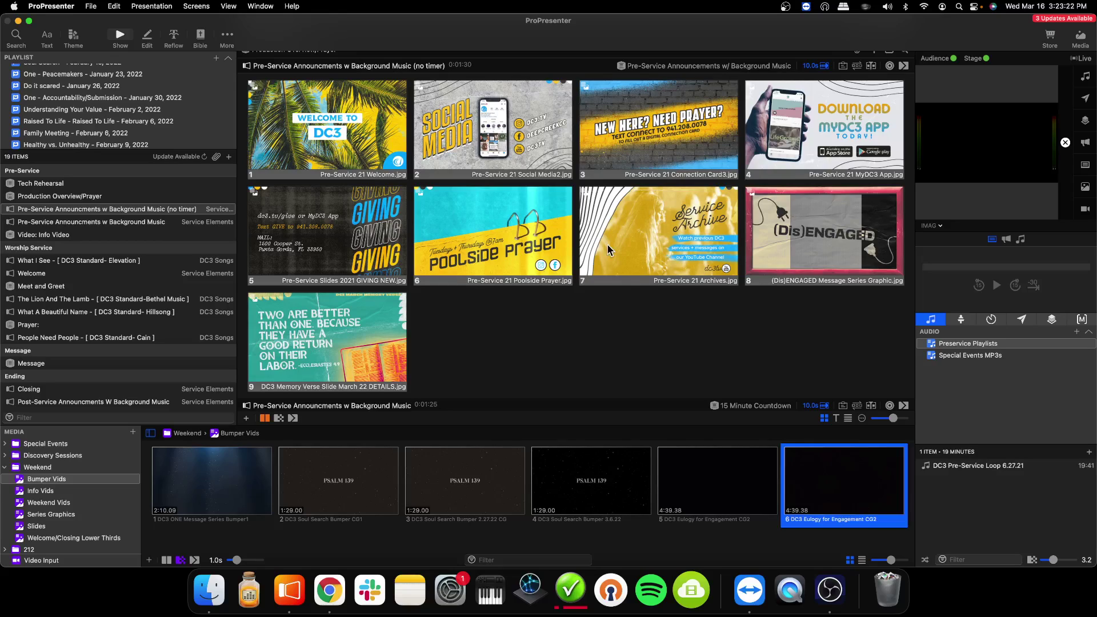
{"action": "key", "text": "BackSpace"}
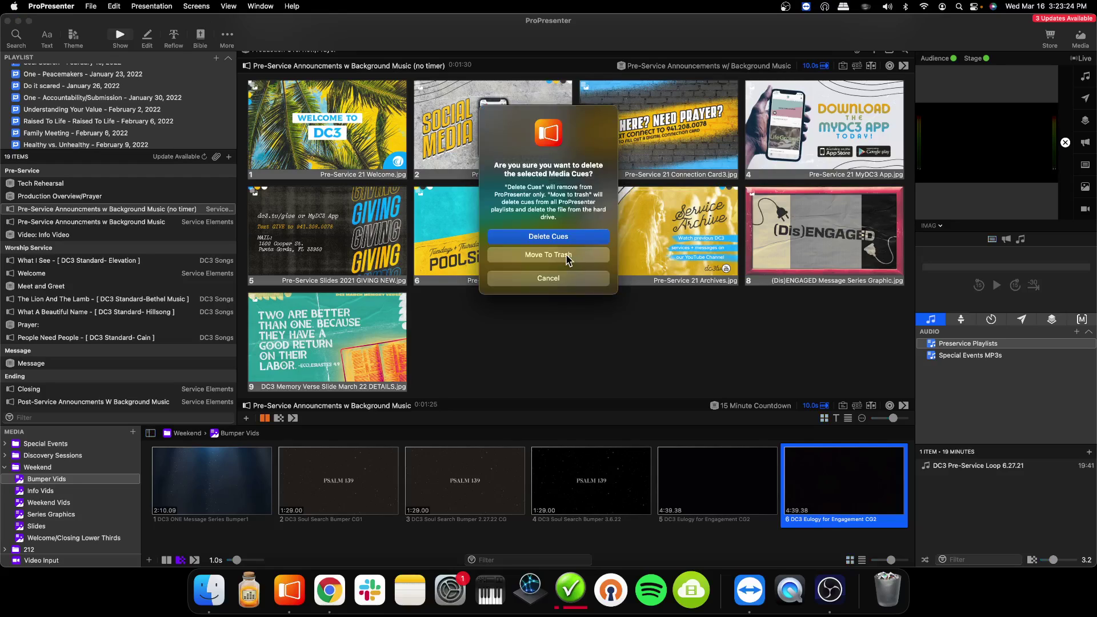
{"action": "left_click", "coordinate": [567, 255]}
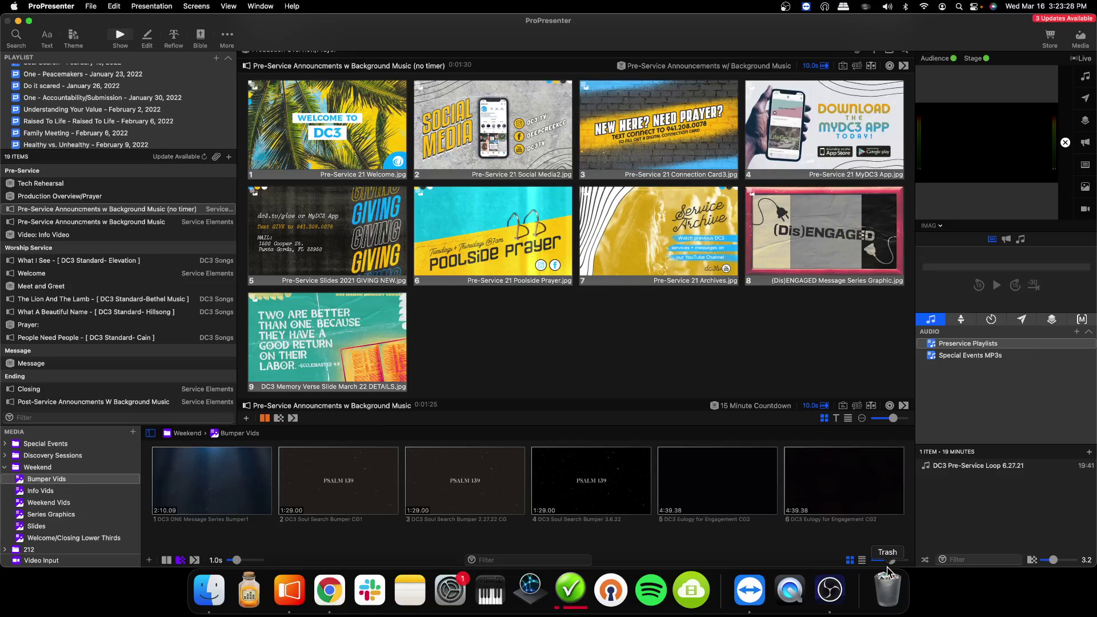
{"action": "right_click", "coordinate": [861, 503]}
{"action": "left_click", "coordinate": [884, 506]}
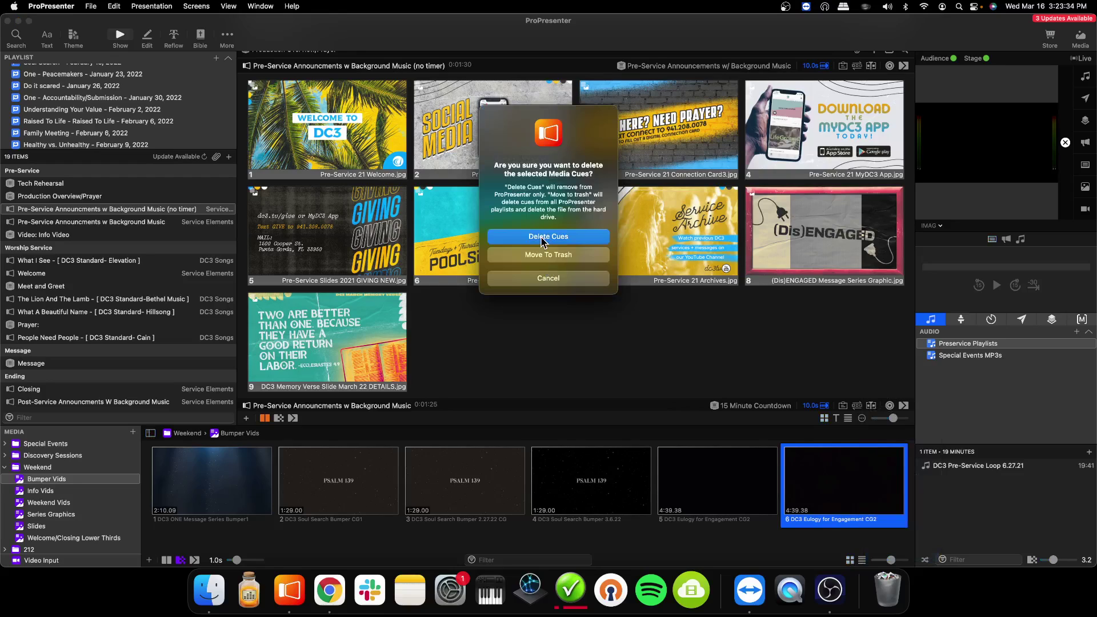
{"action": "left_click", "coordinate": [543, 241]}
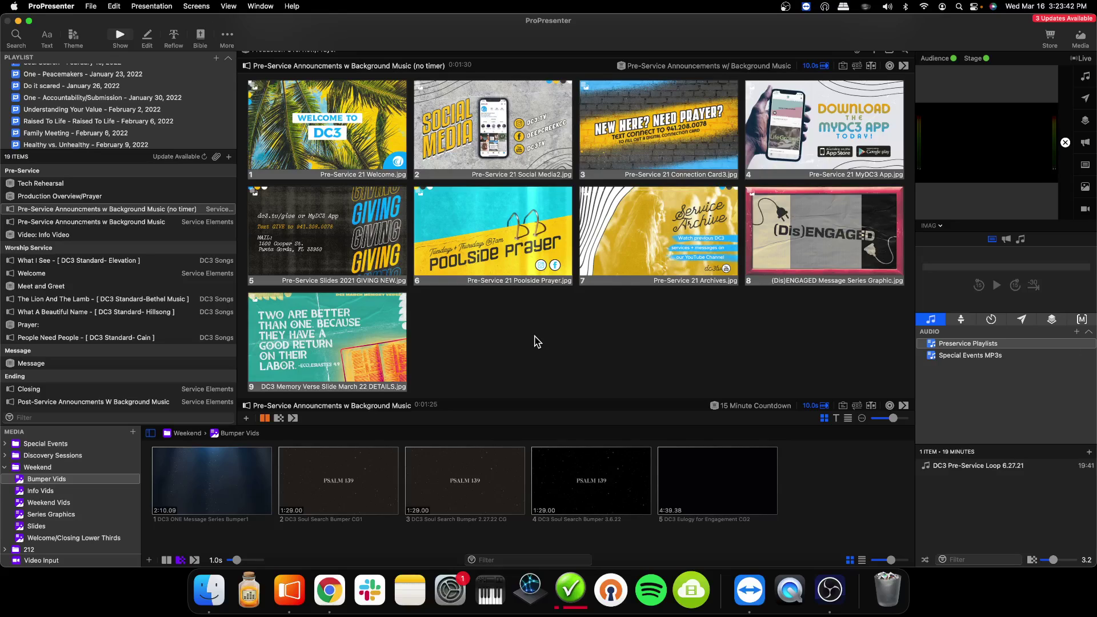
- Open the March 13, 2022 (Dis) Engaged service and select its Video: Engagement Eulogy item
{"action": "scroll", "coordinate": [117, 121], "scroll_direction": "down", "scroll_amount": 5}
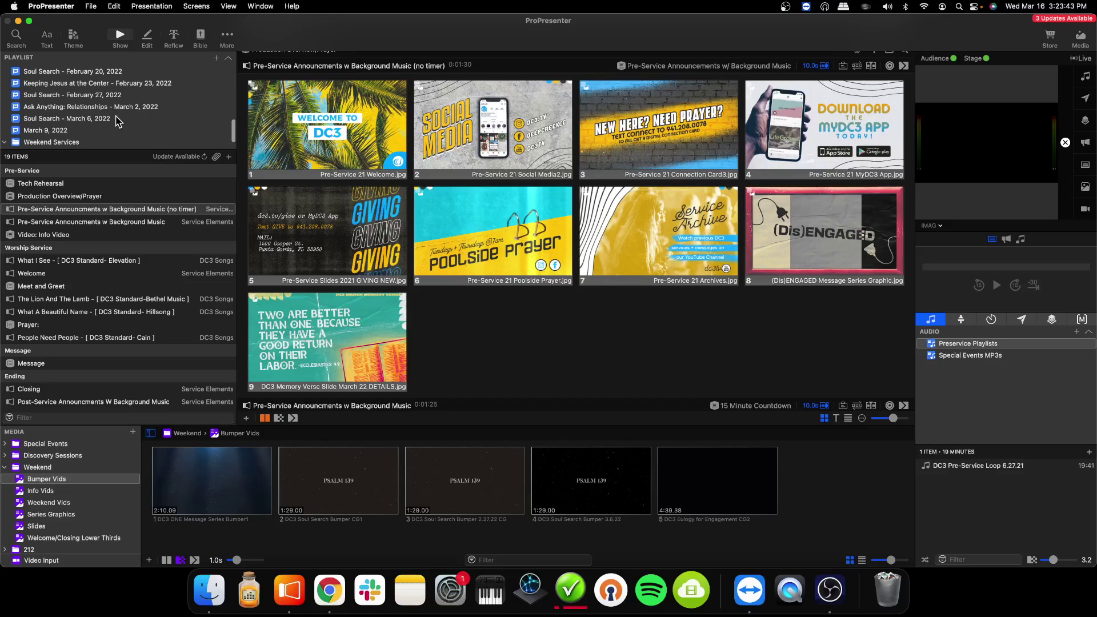
{"action": "scroll", "coordinate": [117, 122], "scroll_direction": "down", "scroll_amount": 2}
{"action": "left_click", "coordinate": [129, 132]}
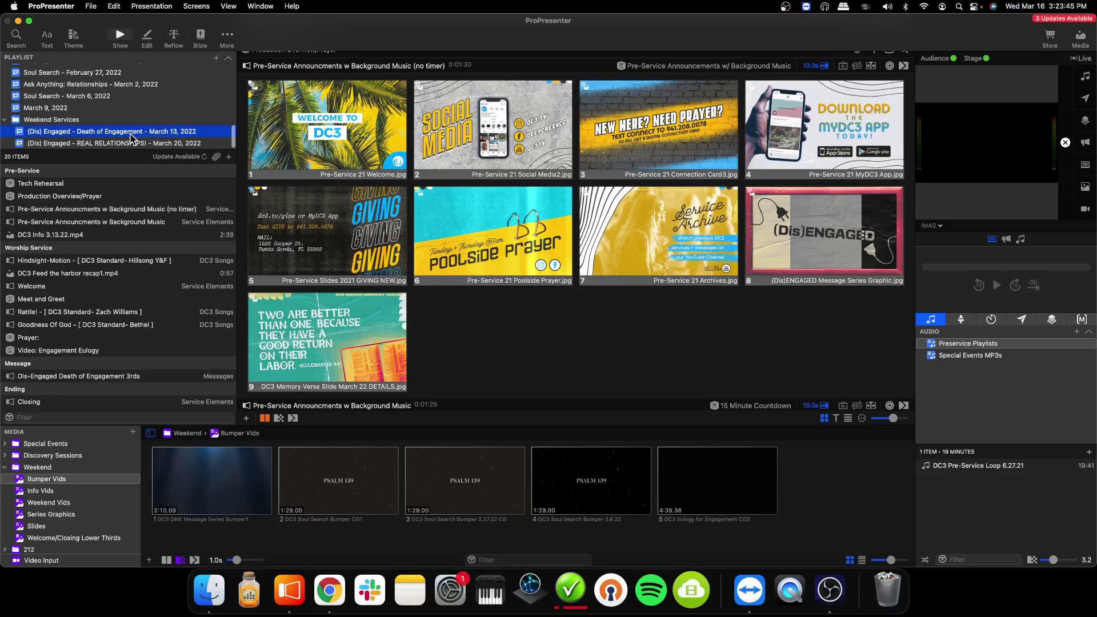
{"action": "left_click", "coordinate": [68, 354]}
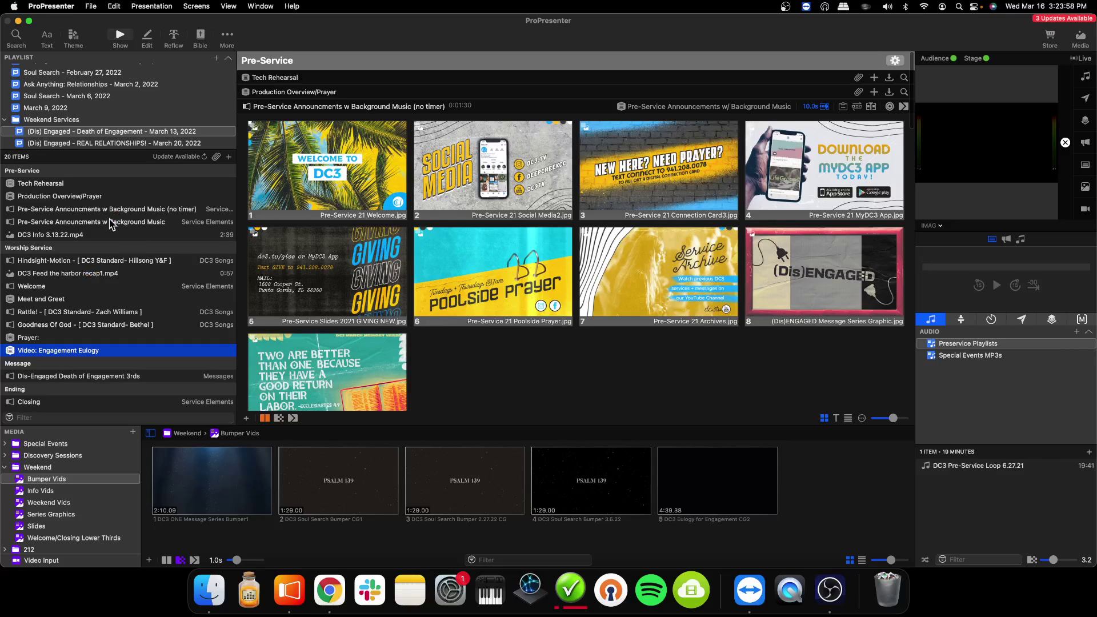
- Drag the Eulogy video into the service, then unlink it from the wrongly matched Prayer: item
{"action": "left_click", "coordinate": [103, 381]}
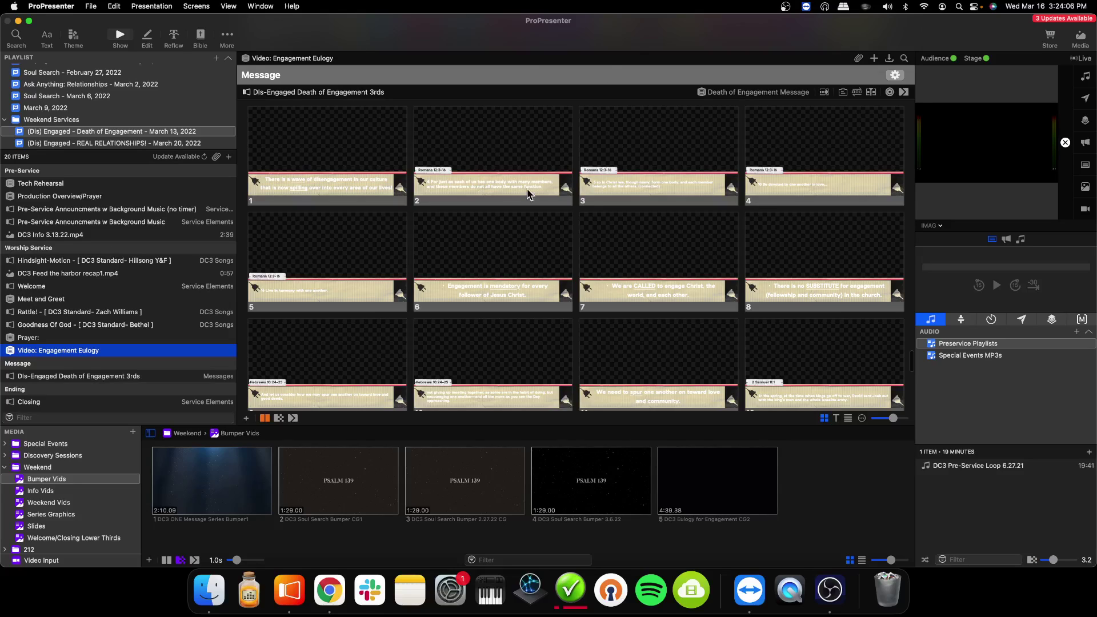
{"action": "left_click", "coordinate": [708, 490]}
{"action": "left_click_drag", "start_coordinate": [685, 461], "coordinate": [478, 61]}
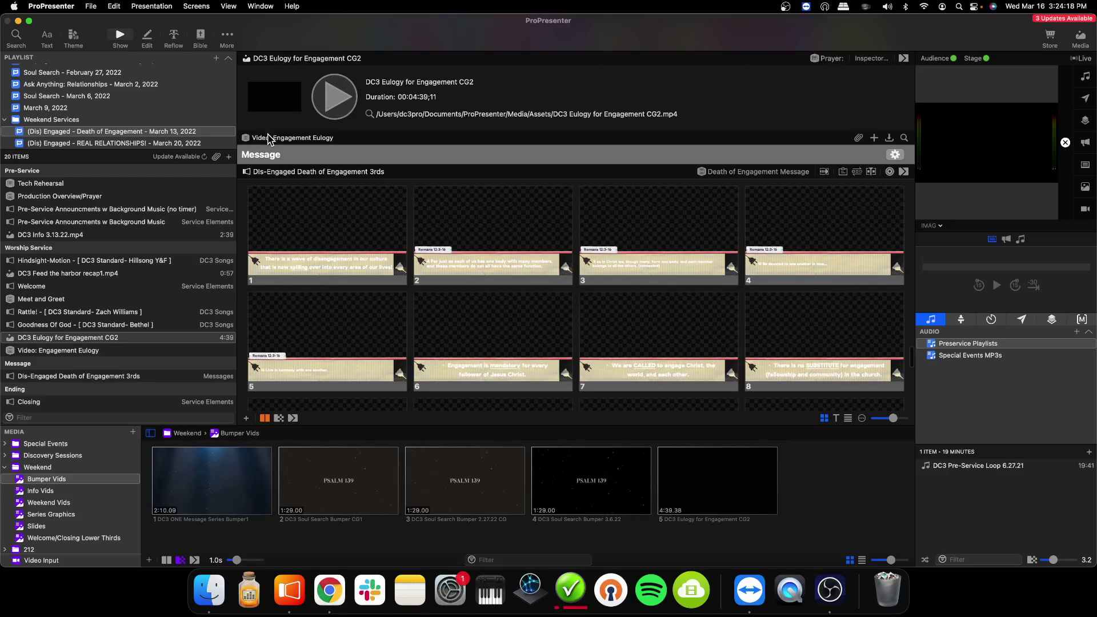
{"action": "left_click", "coordinate": [826, 58]}
{"action": "left_click", "coordinate": [828, 86]}
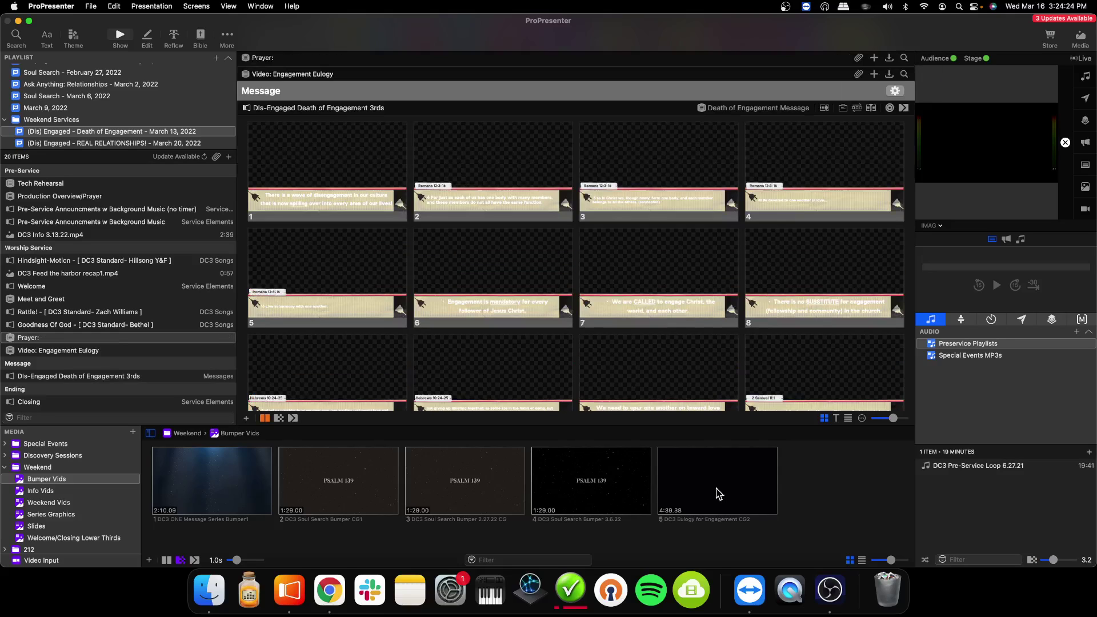
- Link the Eulogy video to Video: Engagement Eulogy and show the Series Graphics bin
{"action": "left_click_drag", "start_coordinate": [714, 491], "coordinate": [344, 83]}
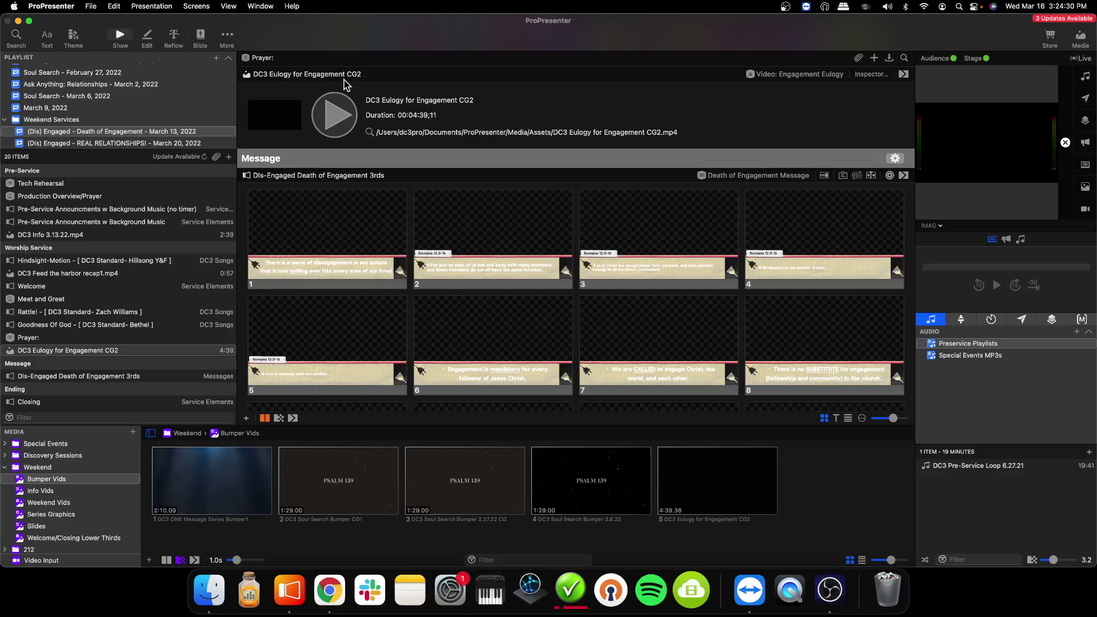
{"action": "left_click", "coordinate": [19, 350]}
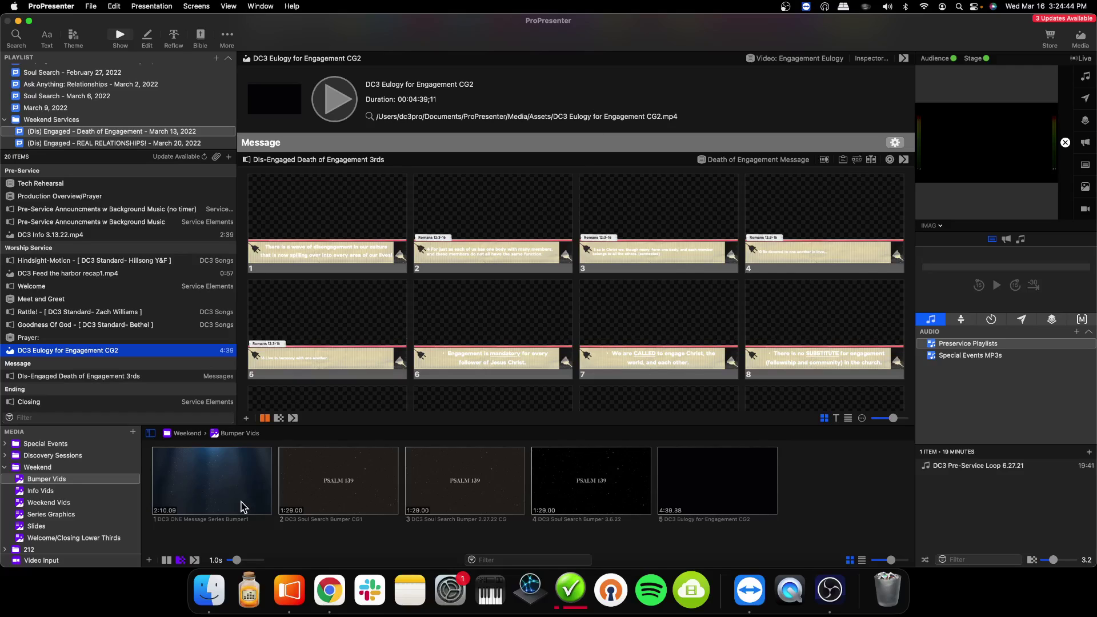
{"action": "left_click", "coordinate": [84, 517]}
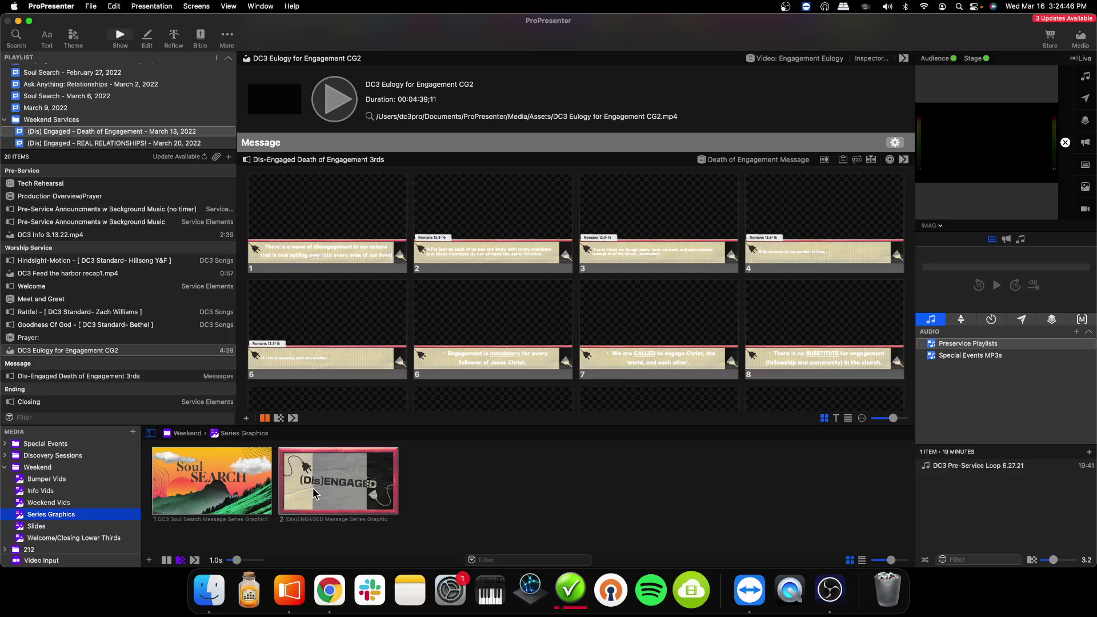
- Drag the (Dis)ENGAGED Message Series Graphic.jpg from Downloads/3.13.22 toward ProPresenter, then minimize Finder
{"action": "left_click", "coordinate": [209, 591]}
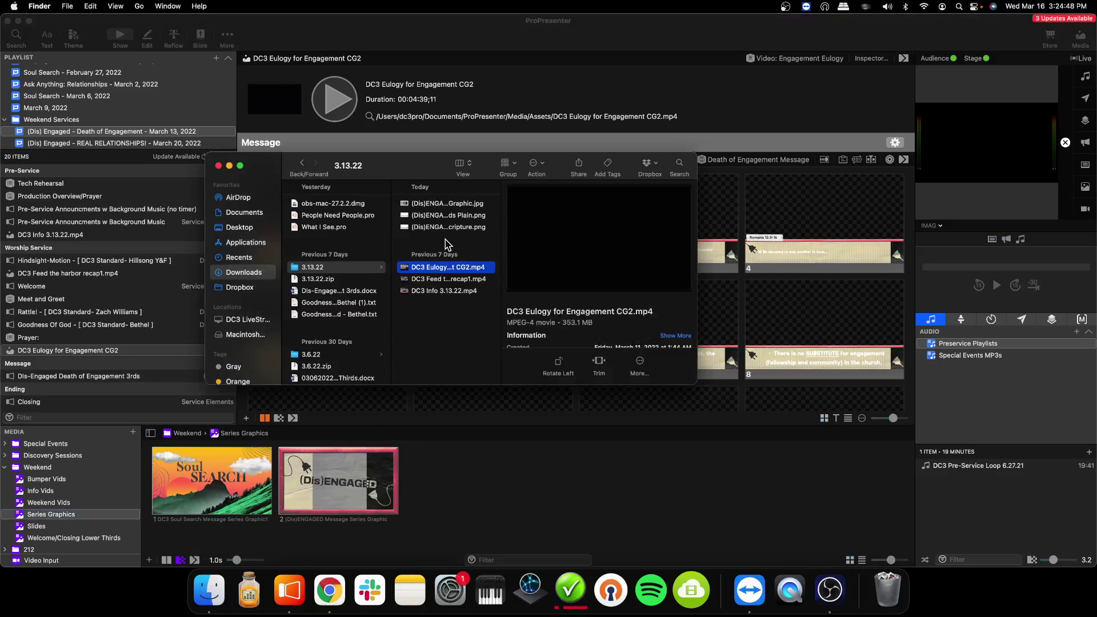
{"action": "left_click", "coordinate": [444, 204]}
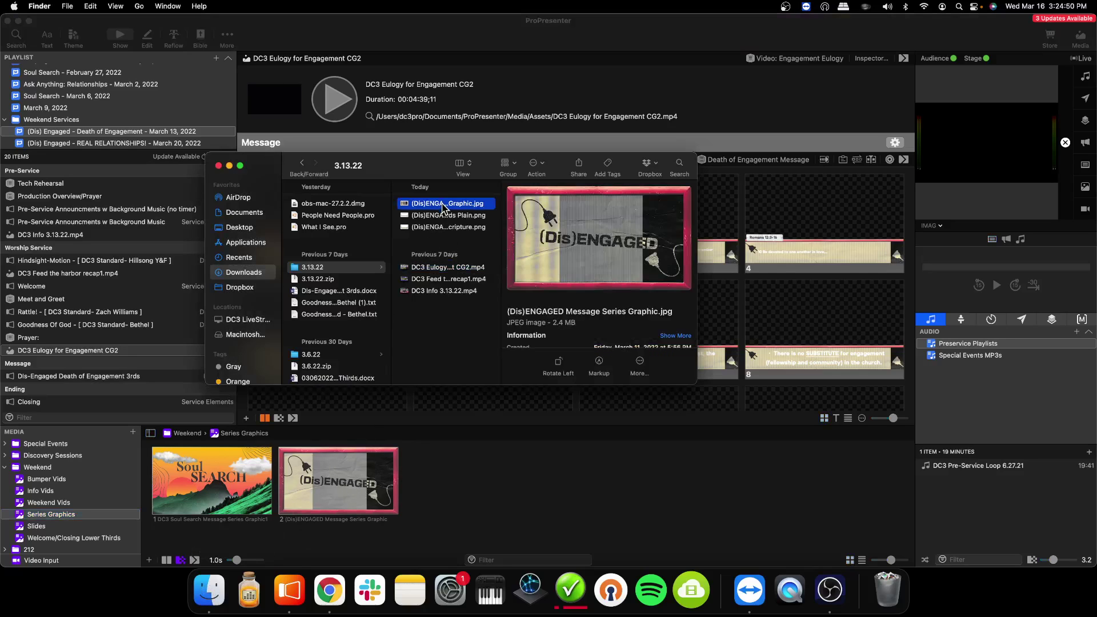
{"action": "left_click_drag", "start_coordinate": [444, 206], "coordinate": [294, 588]}
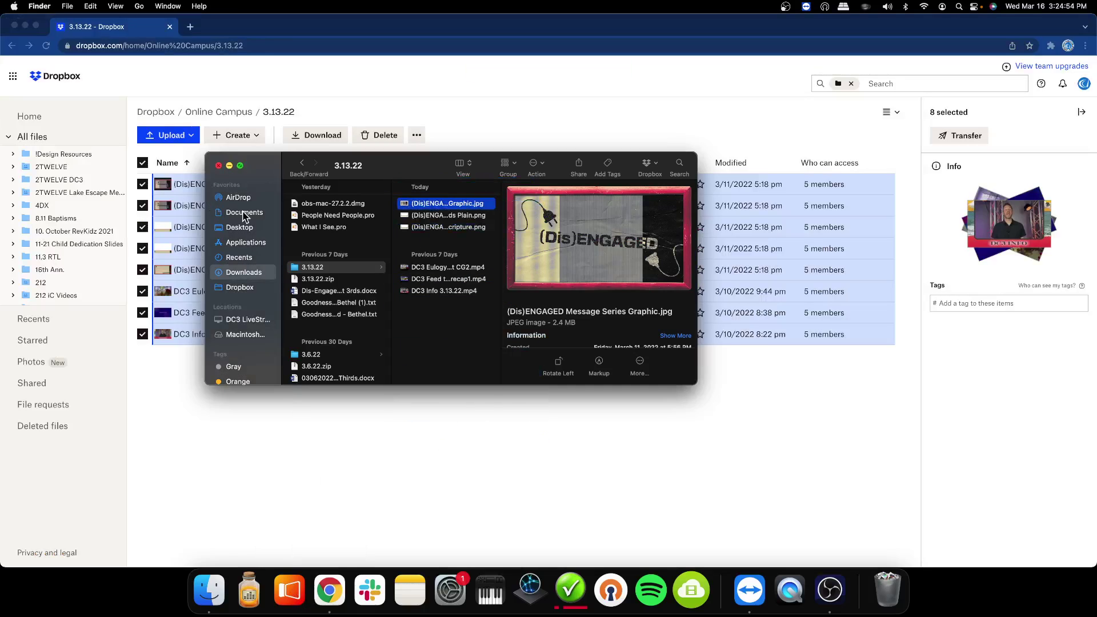
{"action": "left_click", "coordinate": [229, 166]}
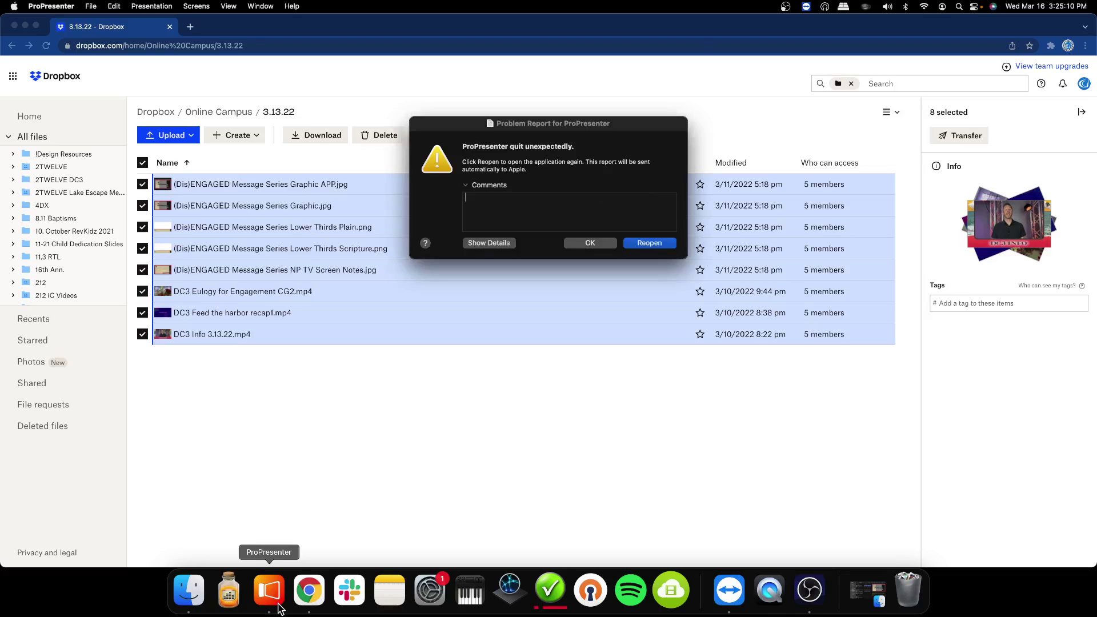
- Dismiss the ProPresenter crash report and bring up the 3.13.22 downloads in Finder
{"action": "left_click", "coordinate": [590, 243]}
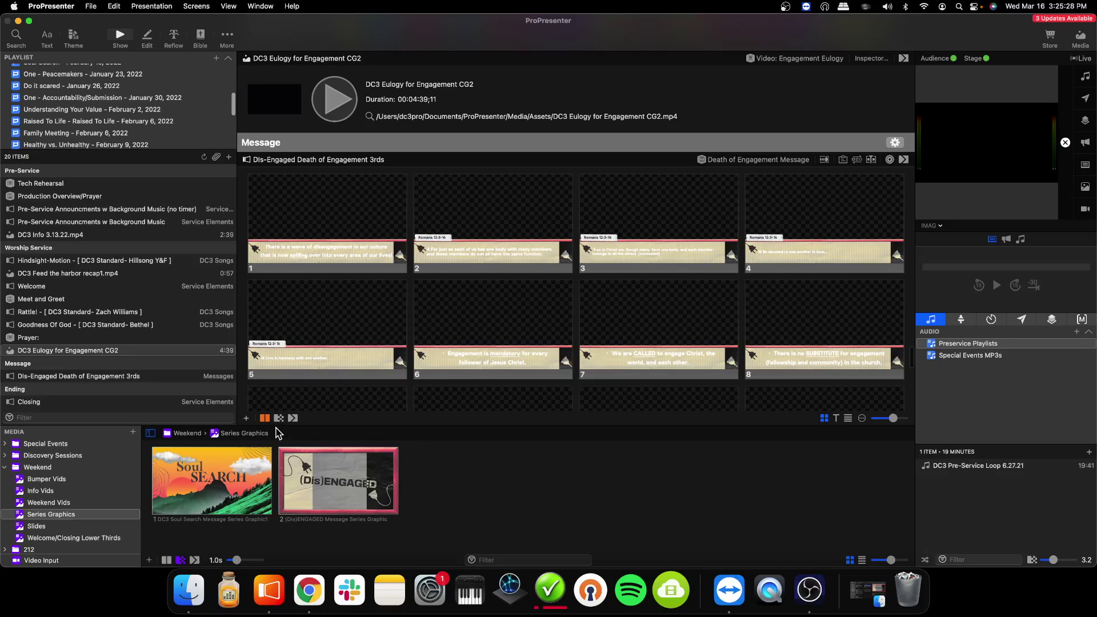
{"action": "left_click", "coordinate": [201, 601]}
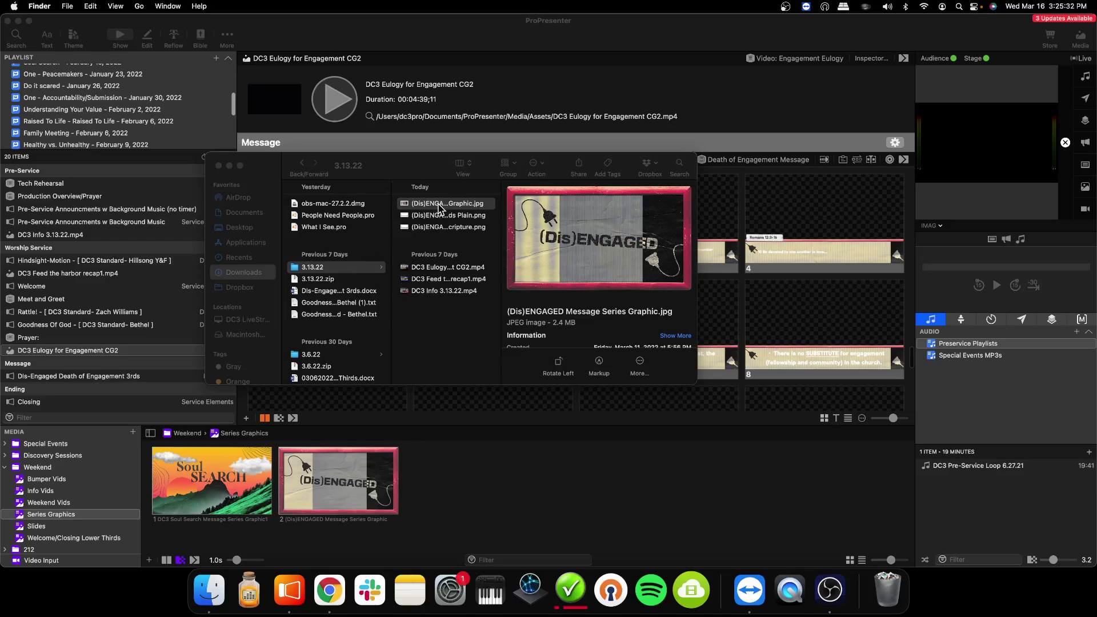
- Import the (Dis)ENGAGED Message Series Graphic JPEG into the Series Graphics bin, writing over the existing file
{"action": "left_click_drag", "start_coordinate": [440, 204], "coordinate": [420, 489]}
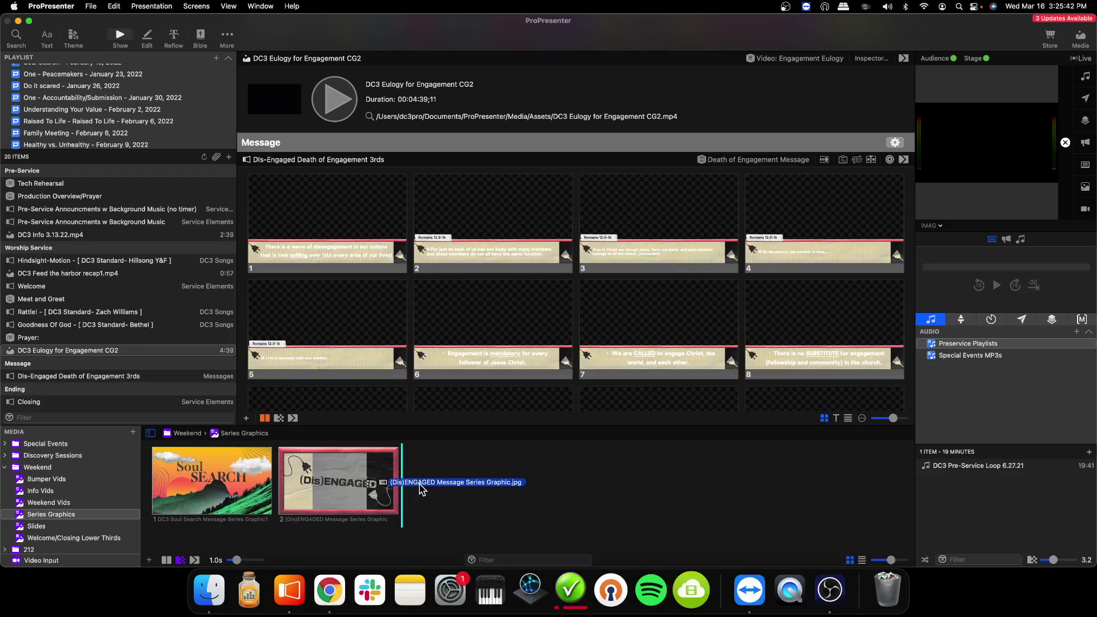
{"action": "left_click_drag", "start_coordinate": [421, 489], "coordinate": [421, 489]}
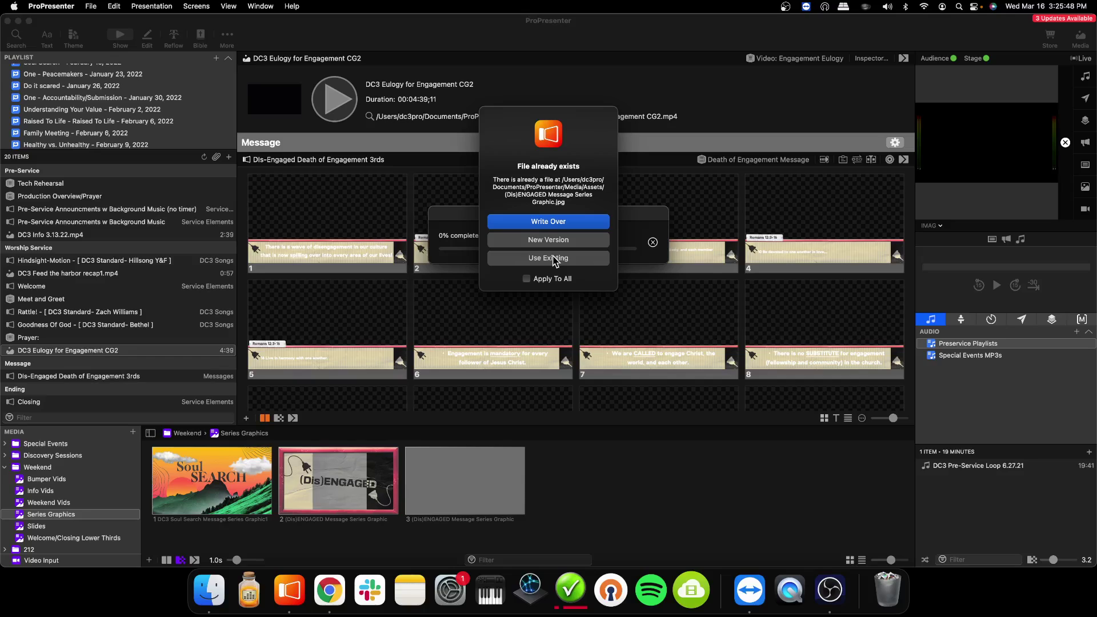
{"action": "left_click", "coordinate": [557, 224]}
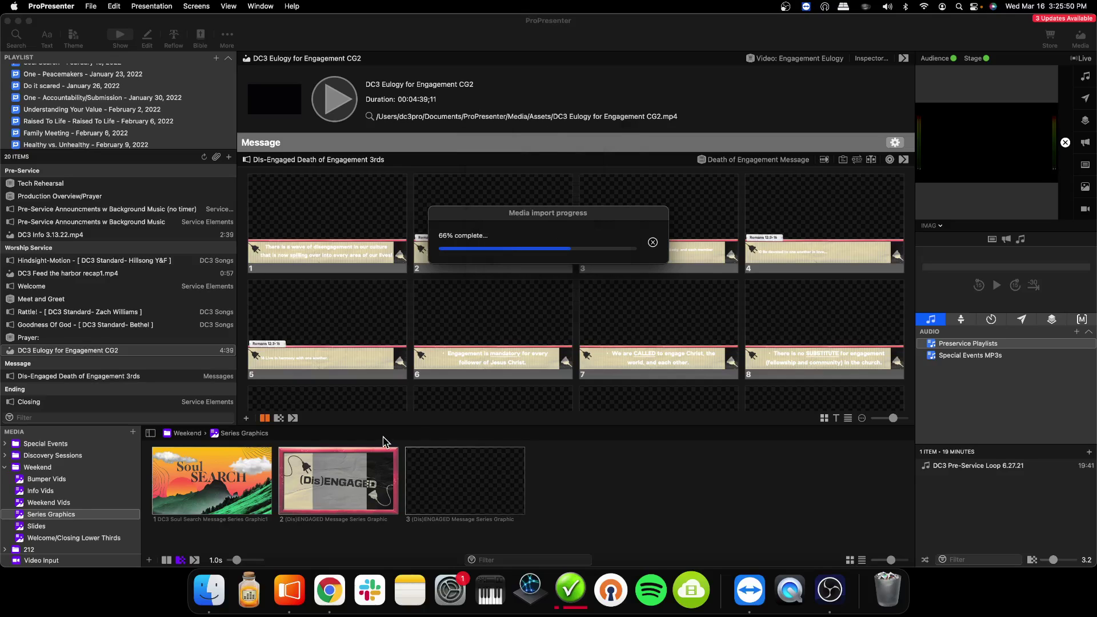
- Delete the older duplicate (Dis)ENGAGED cue from the bin while keeping the file on disk
{"action": "right_click", "coordinate": [377, 491]}
{"action": "left_click", "coordinate": [581, 388]}
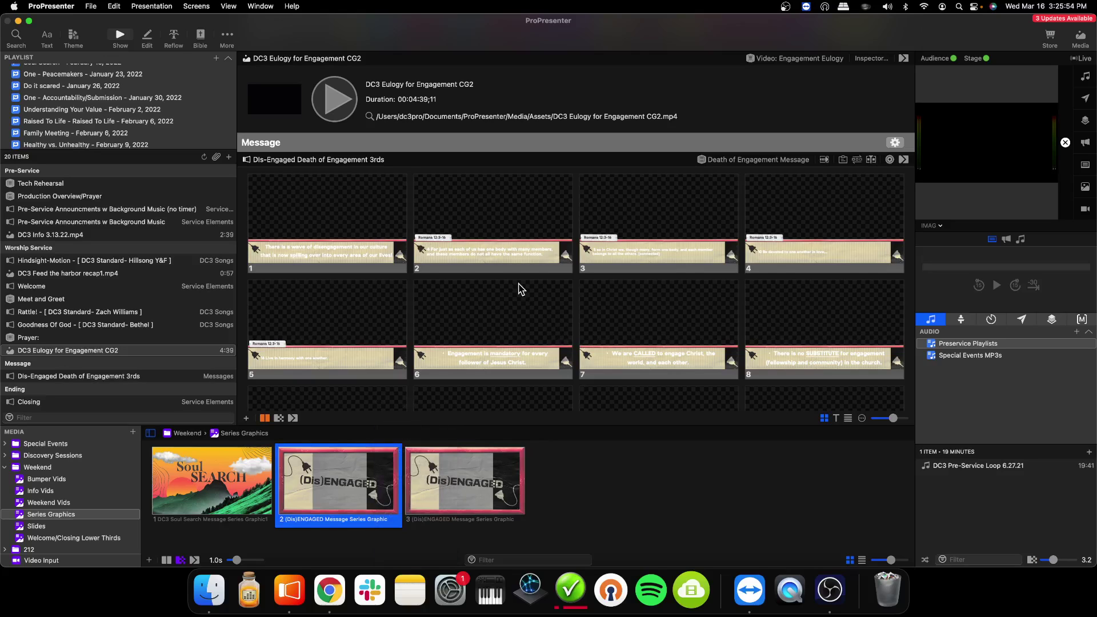
{"action": "key", "text": "BackSpace"}
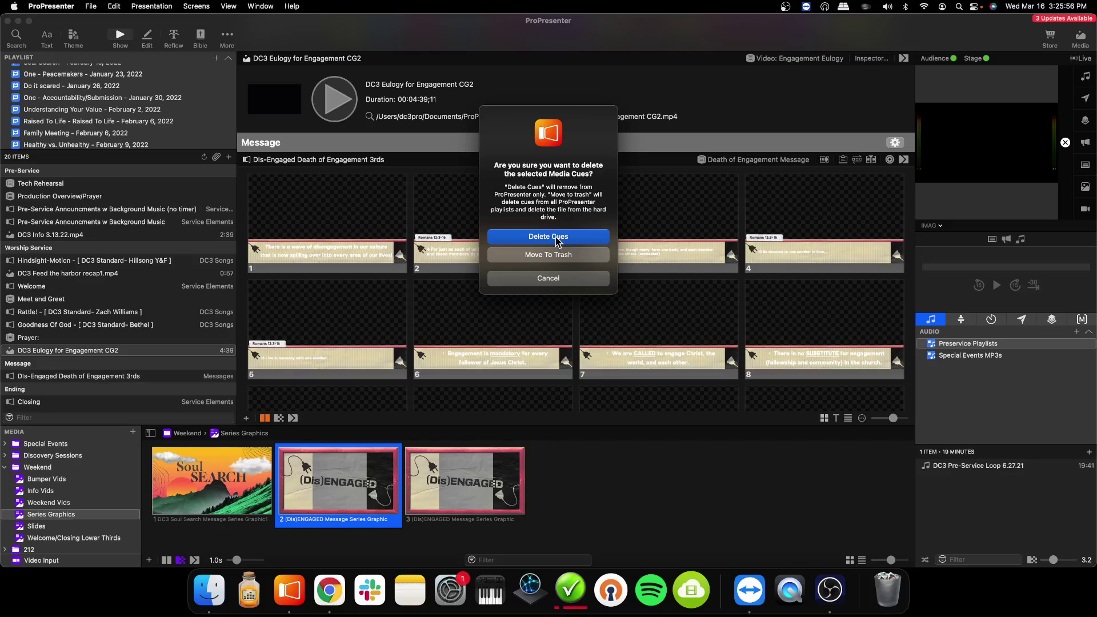
{"action": "left_click", "coordinate": [557, 240]}
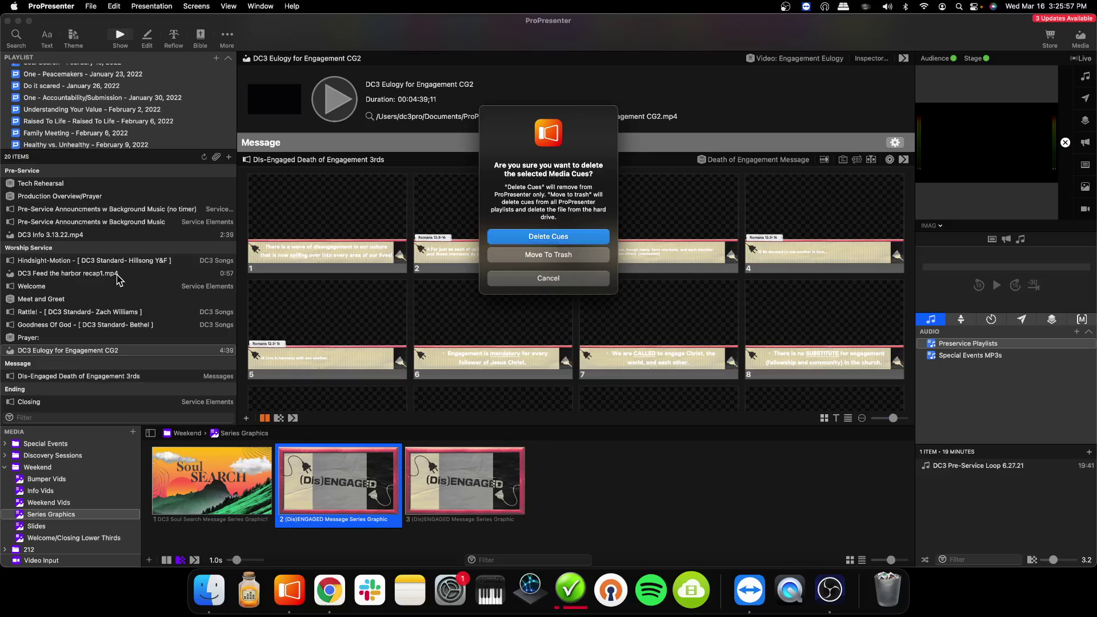
{"action": "left_click", "coordinate": [81, 236]}
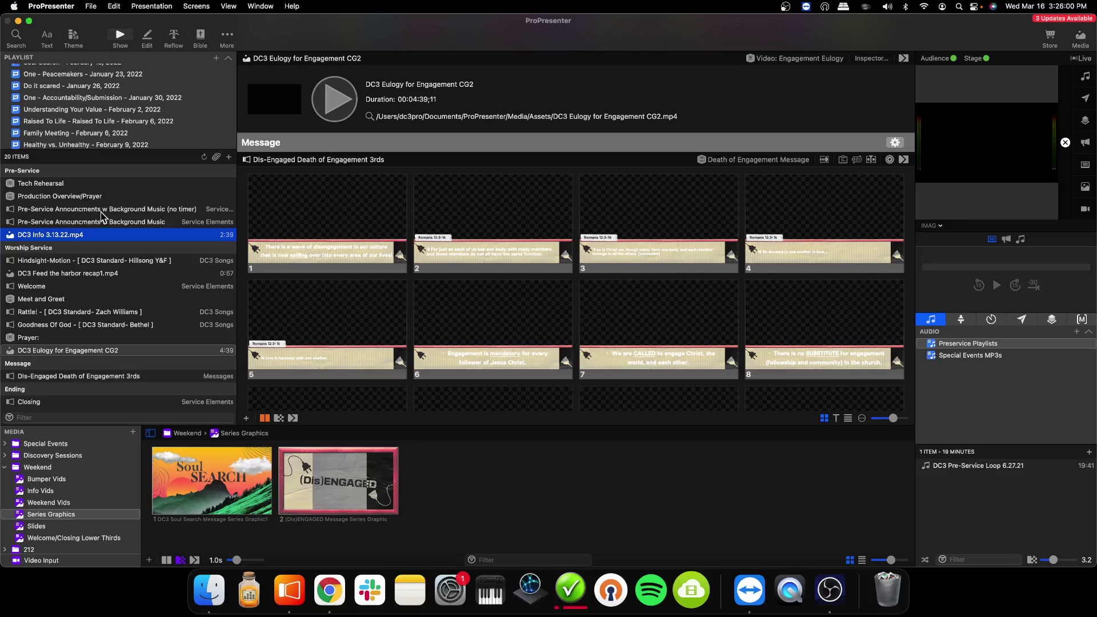
- Add the (Dis)ENGAGED graphic as slide 10 of Pre-Service Announcements w Background Music
{"action": "key", "text": "Up"}
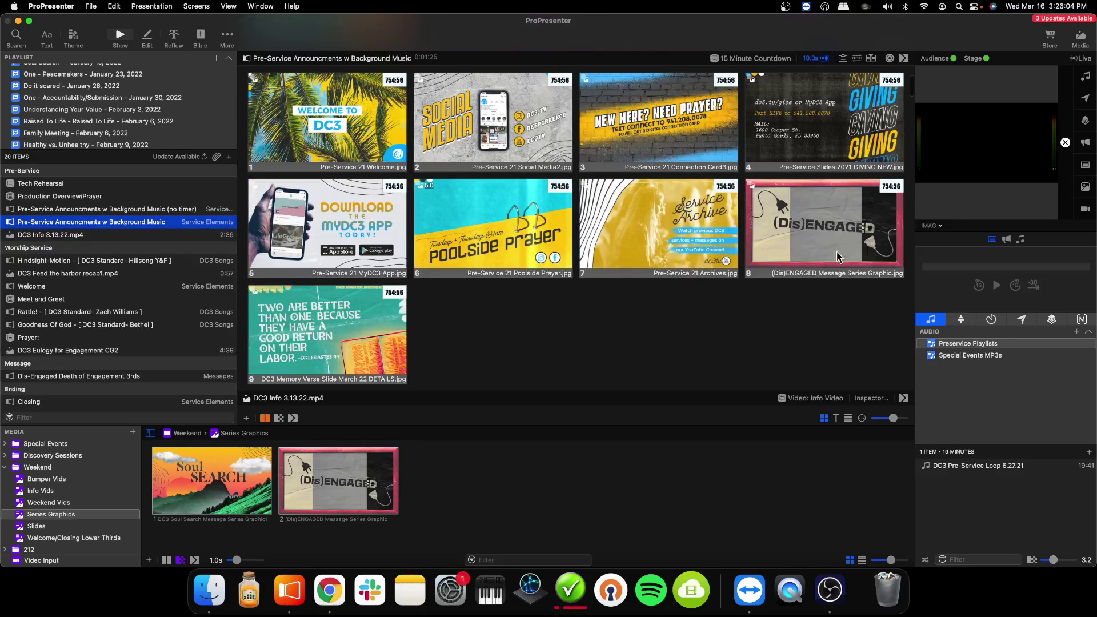
{"action": "scroll", "coordinate": [789, 282], "scroll_direction": "up", "scroll_amount": 5}
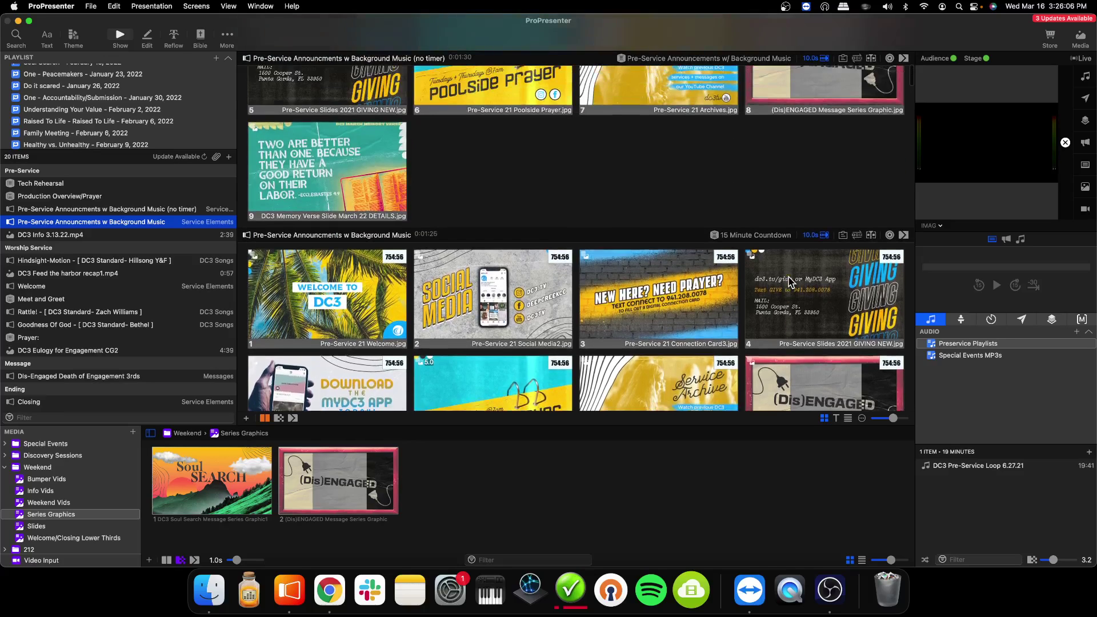
{"action": "scroll", "coordinate": [789, 282], "scroll_direction": "down", "scroll_amount": 4}
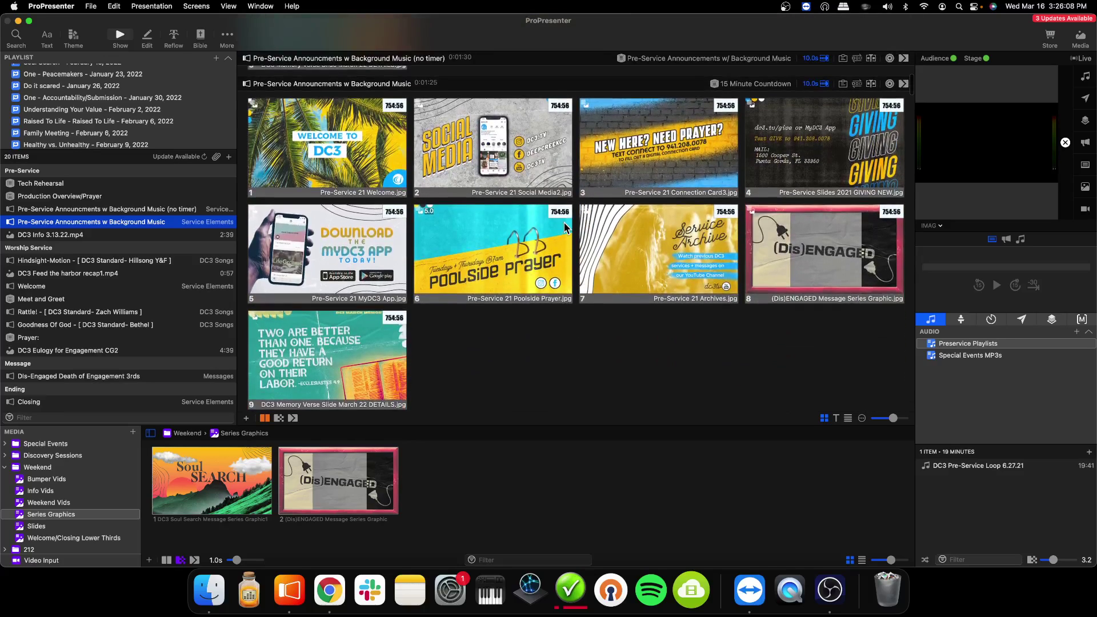
{"action": "scroll", "coordinate": [564, 228], "scroll_direction": "down", "scroll_amount": 1}
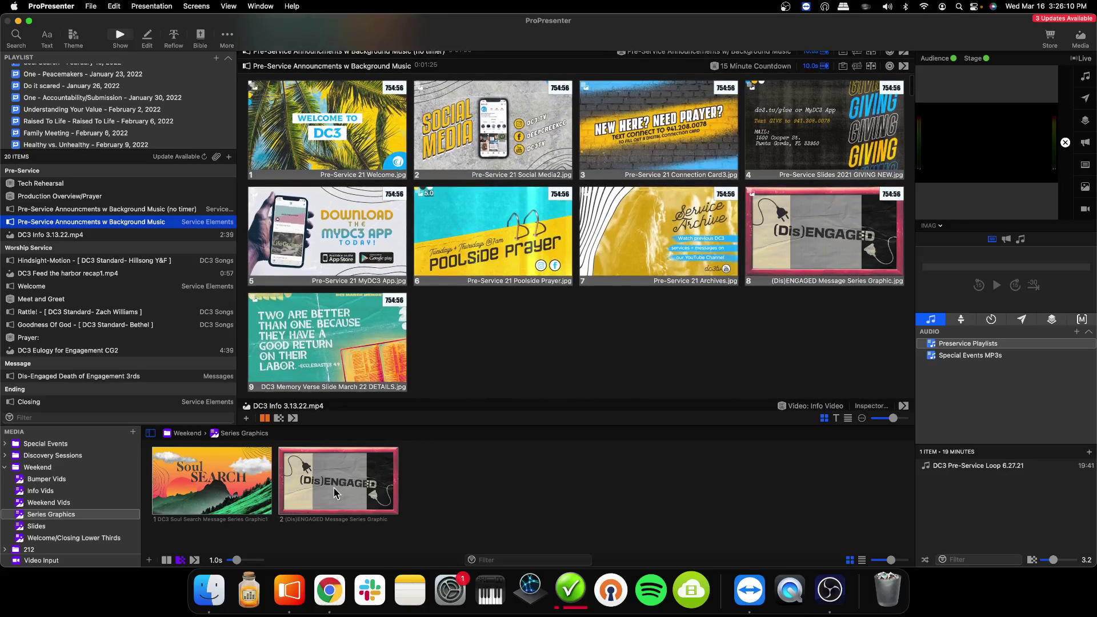
{"action": "left_click", "coordinate": [368, 498]}
{"action": "mouse_move", "coordinate": [481, 370]}
{"action": "left_mouse_down"}
{"action": "mouse_move", "coordinate": [457, 353]}
{"action": "mouse_move", "coordinate": [477, 354]}
{"action": "left_mouse_up"}
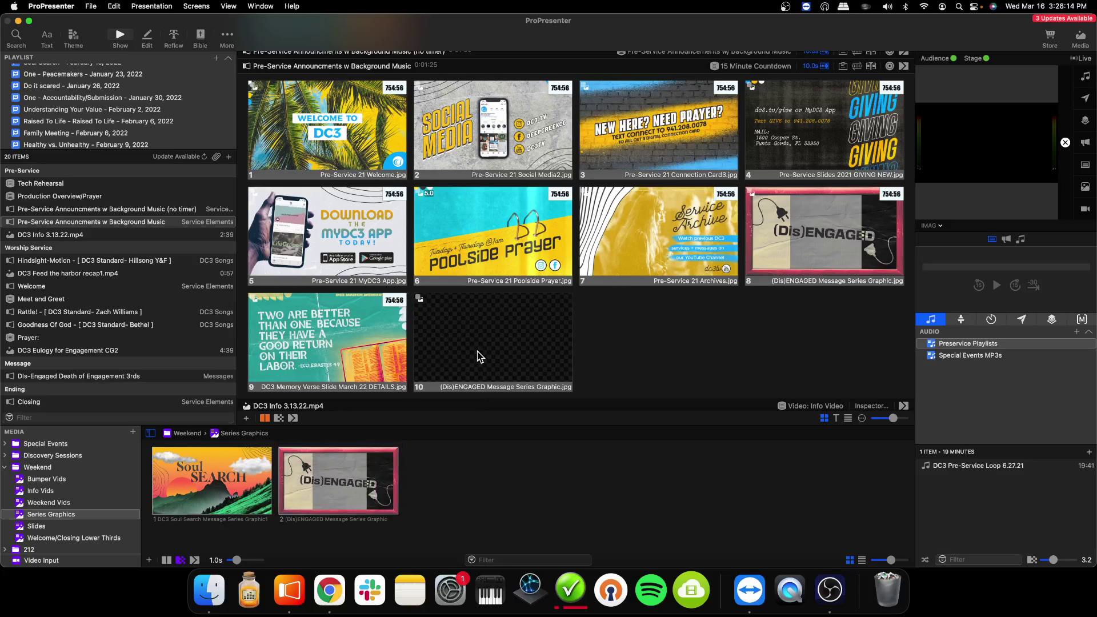
- Try the Countdowns > Template theme on slide 10, then delete that duplicate slide
{"action": "right_click", "coordinate": [507, 346]}
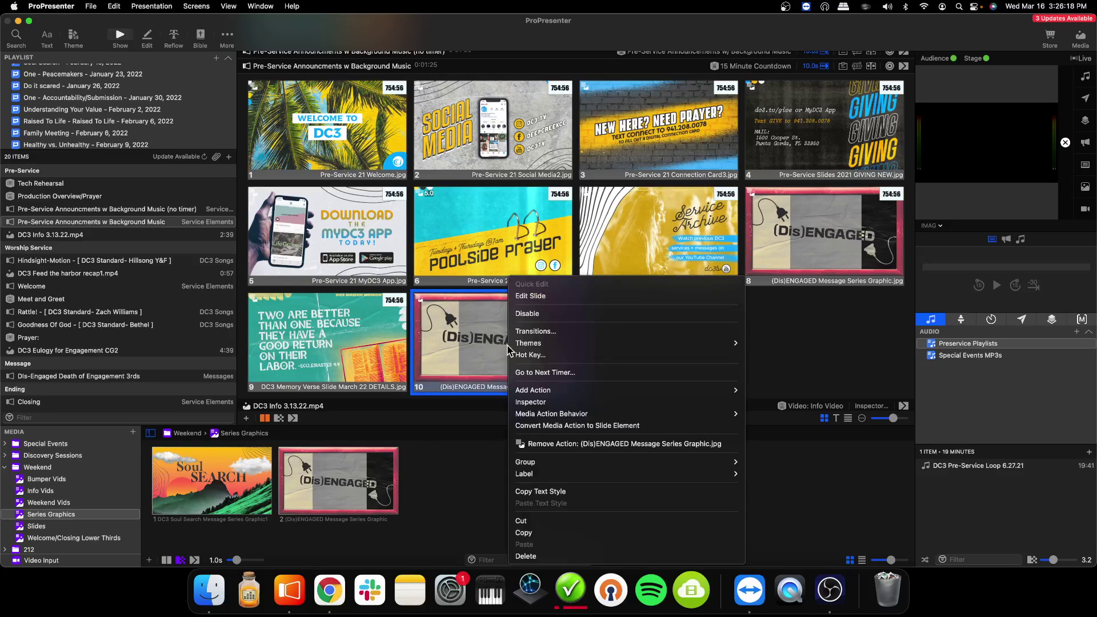
{"action": "mouse_move", "coordinate": [531, 347]}
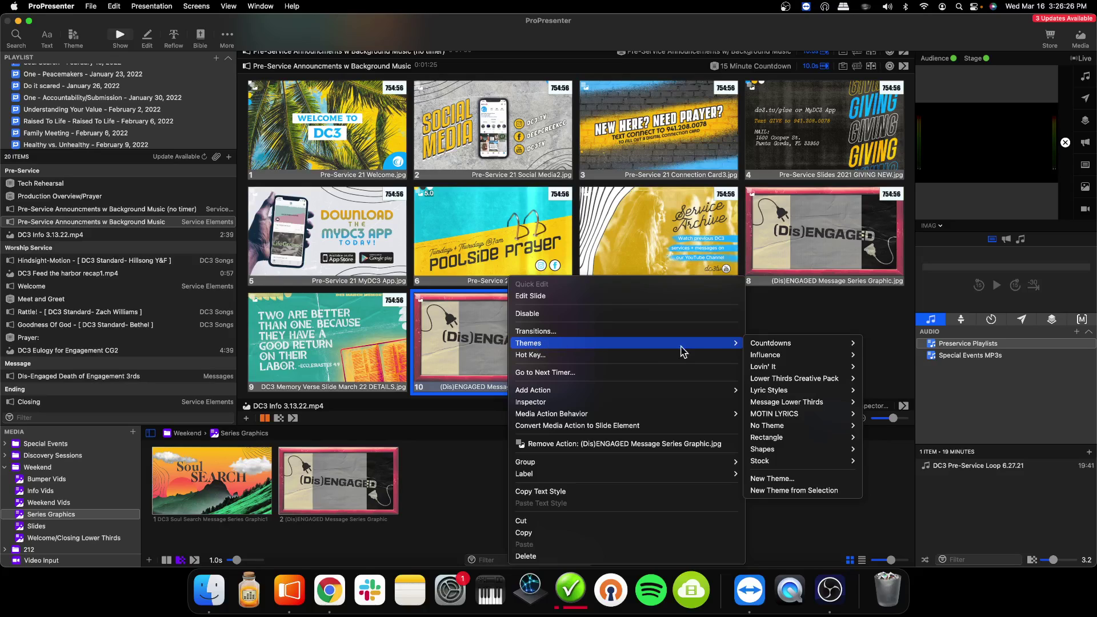
{"action": "mouse_move", "coordinate": [778, 351]}
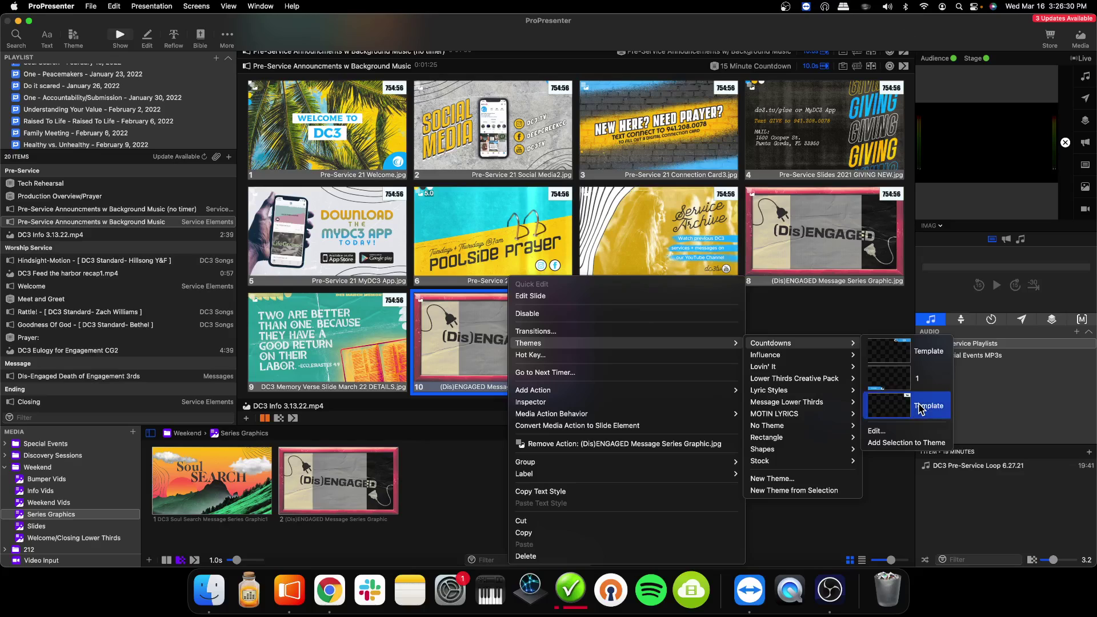
{"action": "left_click", "coordinate": [919, 408]}
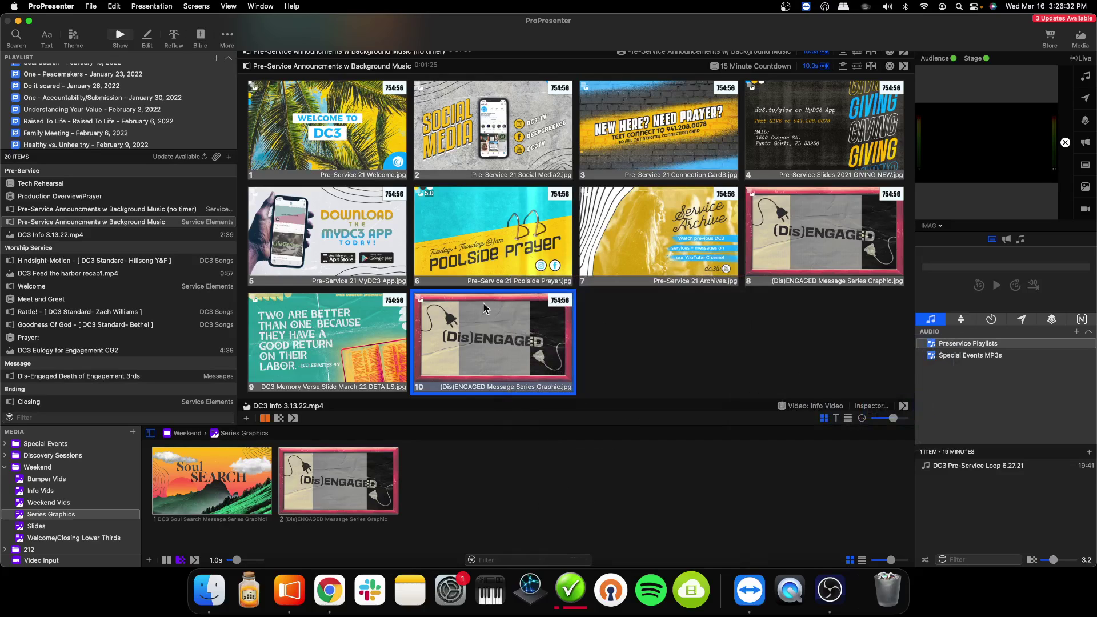
{"action": "right_click", "coordinate": [524, 343]}
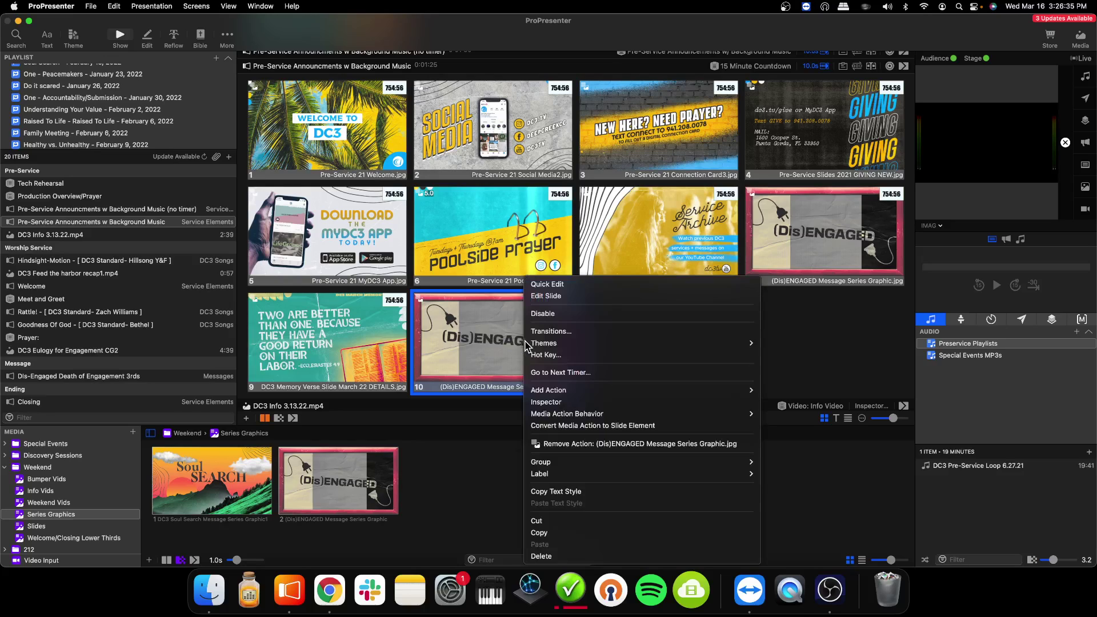
{"action": "left_click", "coordinate": [559, 555]}
{"action": "scroll", "coordinate": [497, 289], "scroll_direction": "up", "scroll_amount": 5}
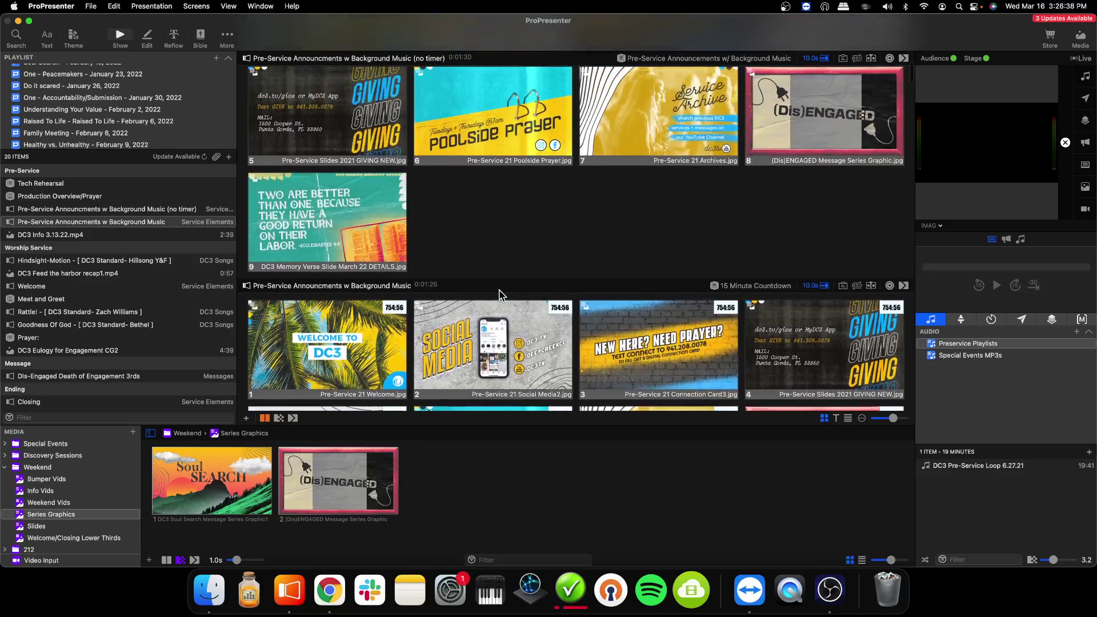
- Link the empty Post-Service Announcements item to the library's 'Post-Service Announcments W Background Music' presentation
{"action": "scroll", "coordinate": [498, 295], "scroll_direction": "up", "scroll_amount": 1}
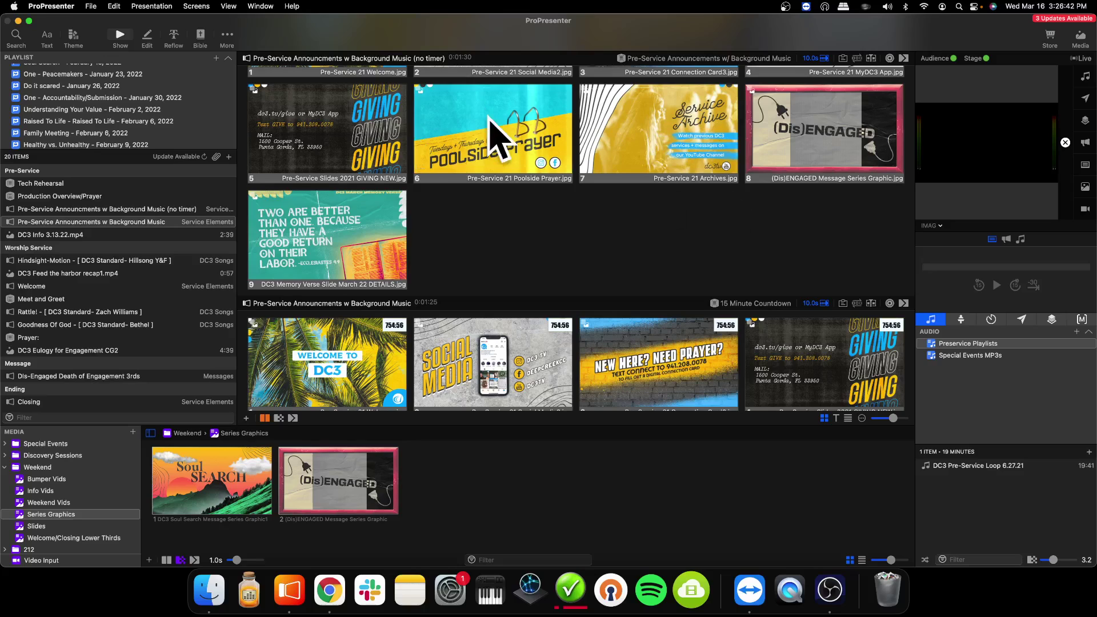
{"action": "scroll", "coordinate": [621, 172], "scroll_direction": "down", "scroll_amount": 3}
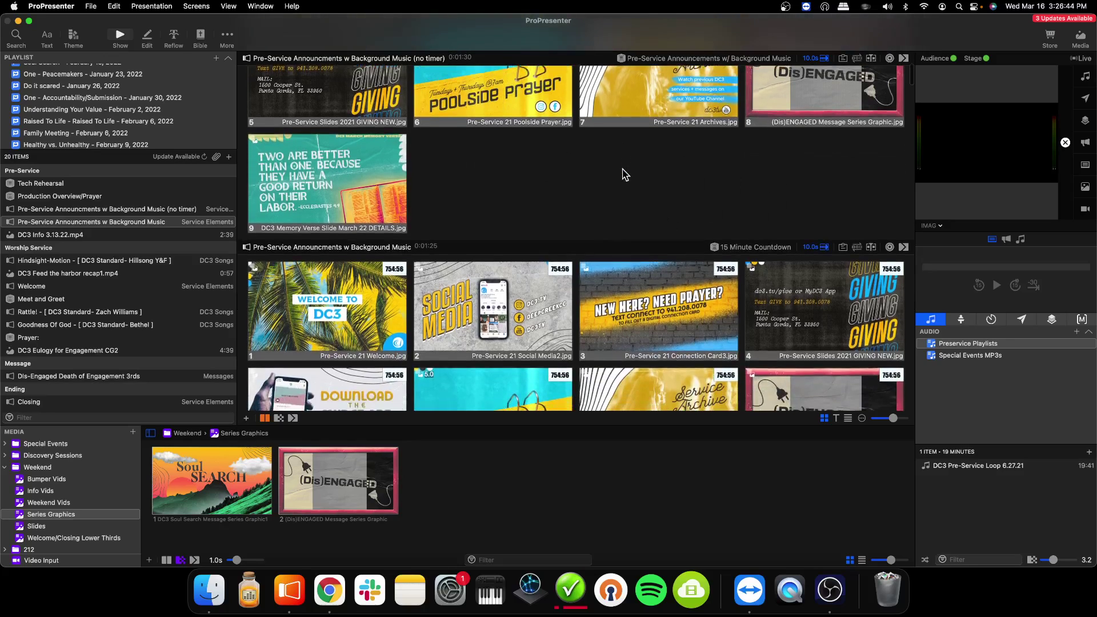
{"action": "scroll", "coordinate": [100, 391], "scroll_direction": "down", "scroll_amount": 1}
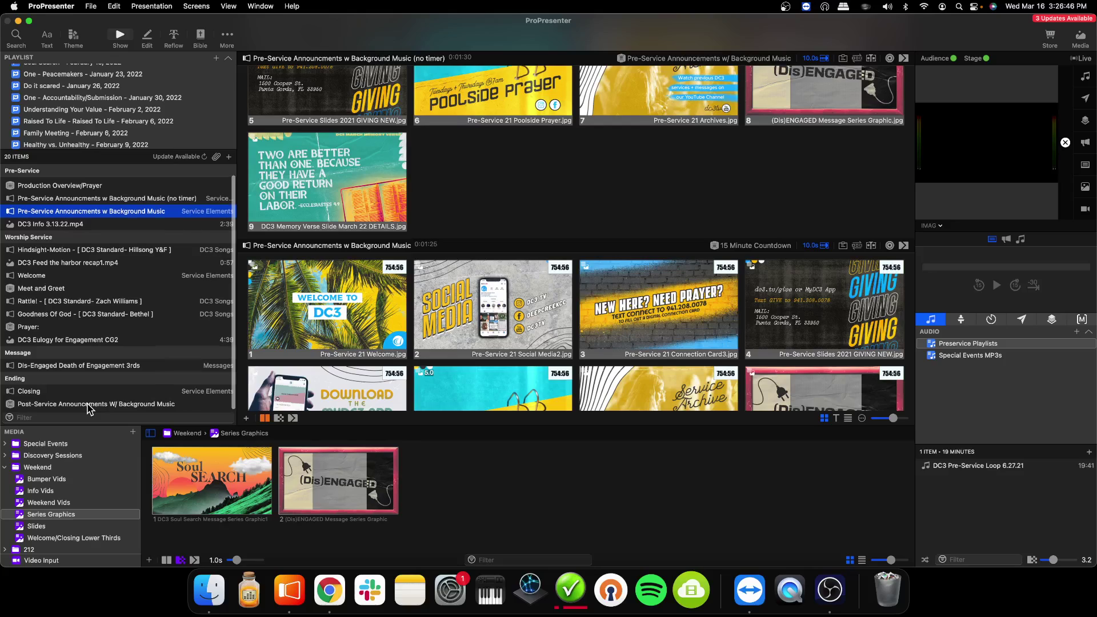
{"action": "left_click", "coordinate": [88, 406]}
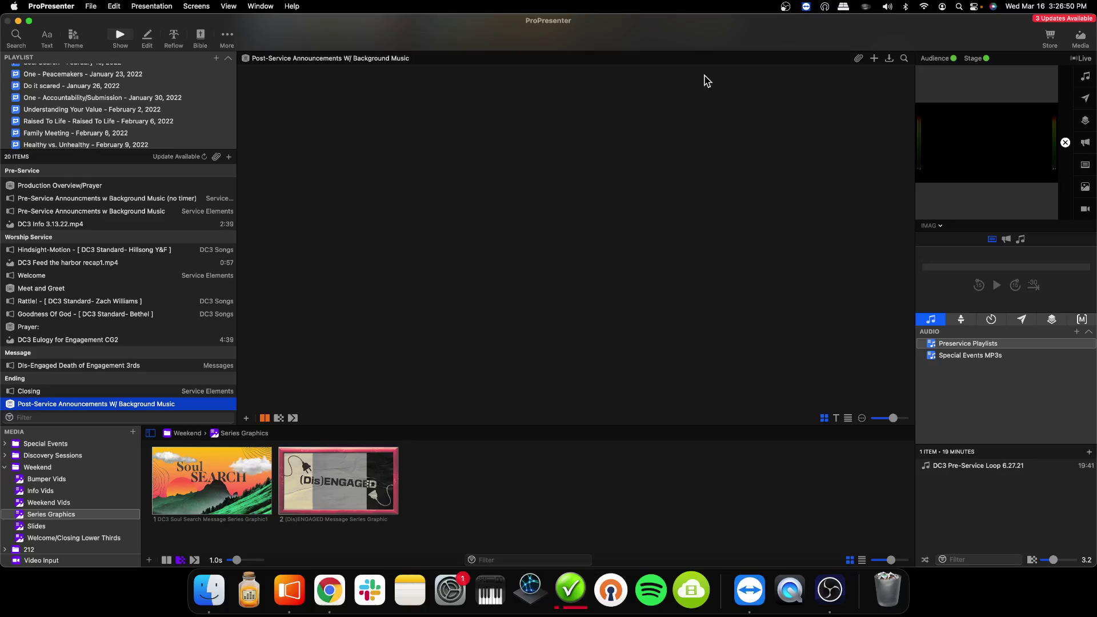
{"action": "left_click", "coordinate": [903, 59]}
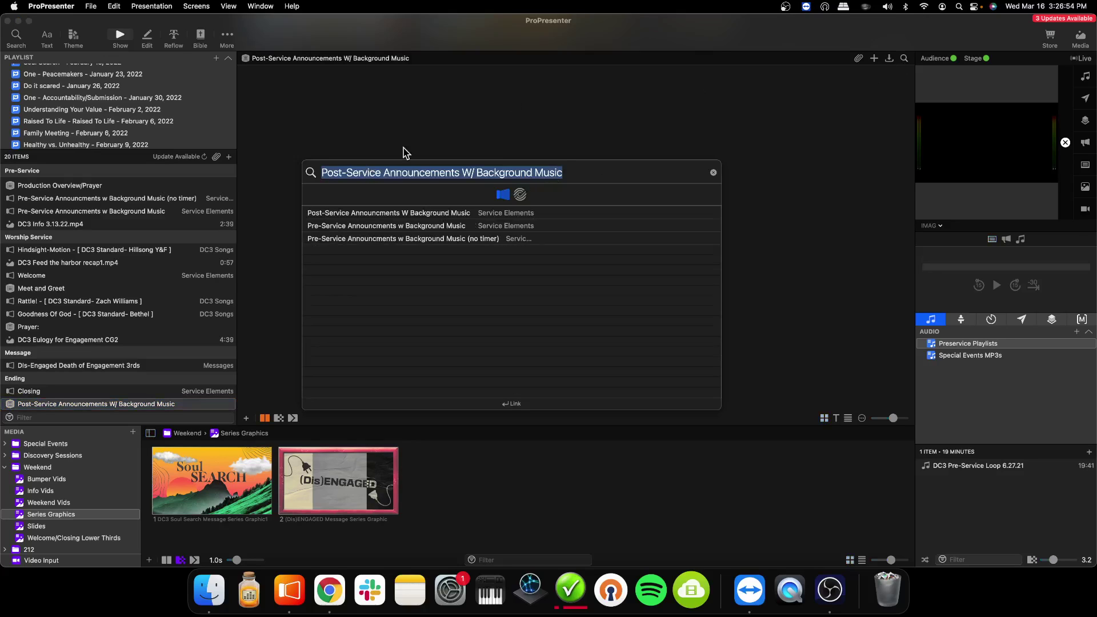
{"action": "left_click", "coordinate": [403, 216]}
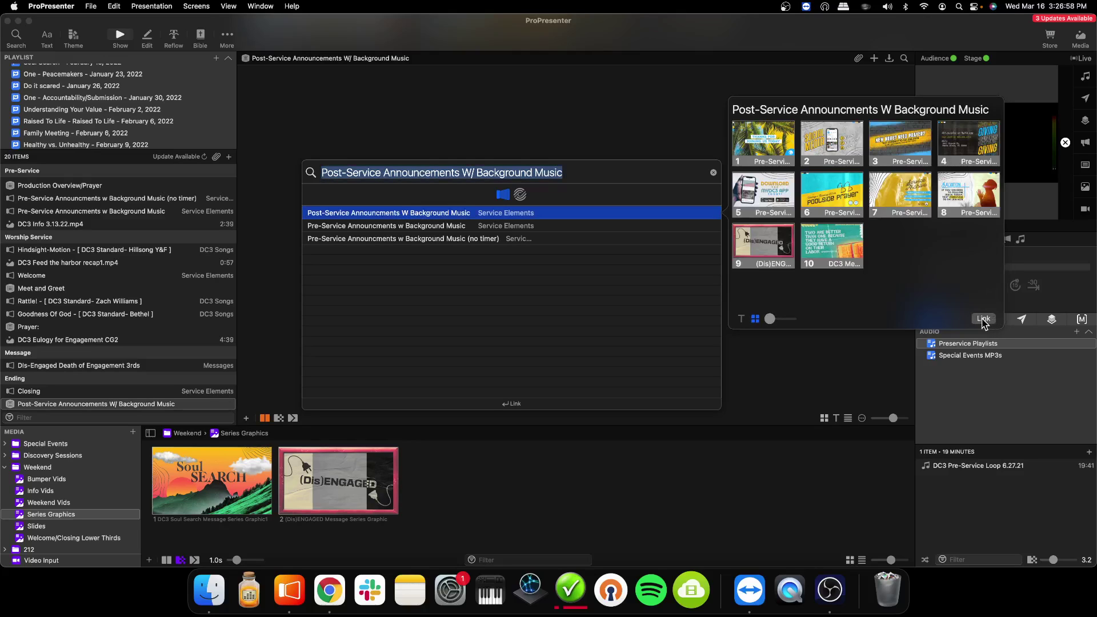
{"action": "key", "text": "Return"}
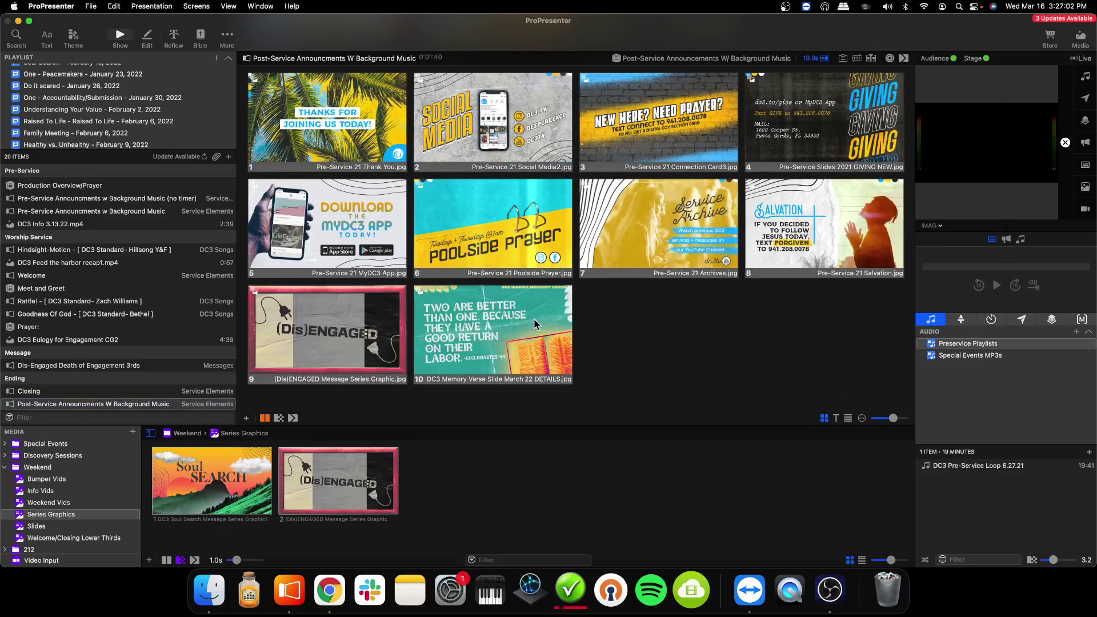
{"action": "scroll", "coordinate": [536, 325], "scroll_direction": "up", "scroll_amount": 5}
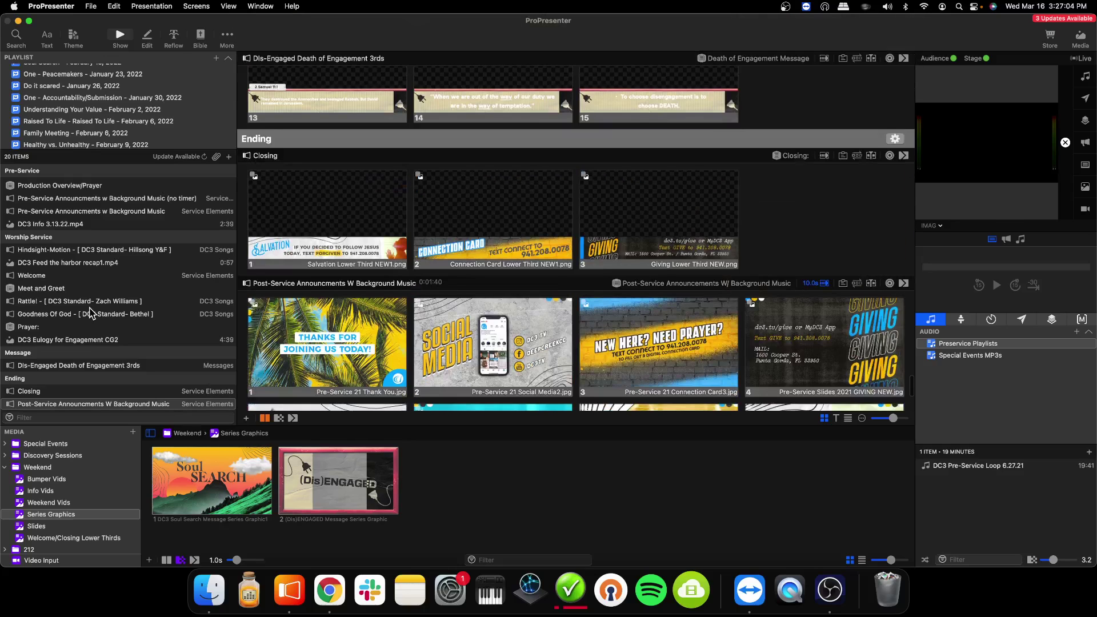
{"action": "left_click", "coordinate": [71, 212]}
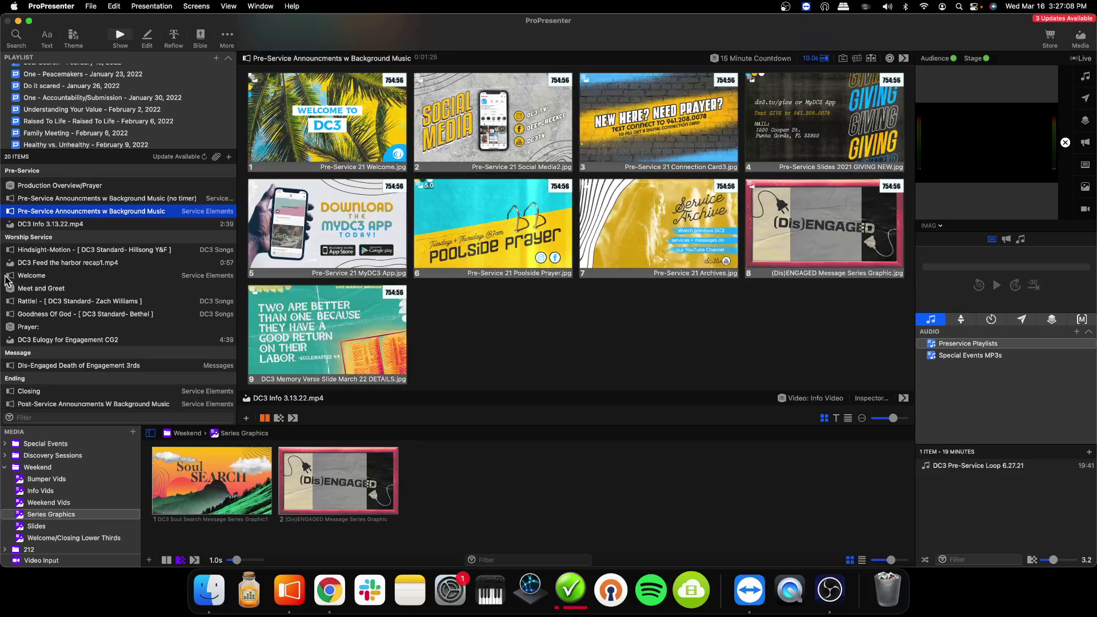
- Select the Welcome playlist item and switch it to its alternate version
{"action": "left_click", "coordinate": [41, 276]}
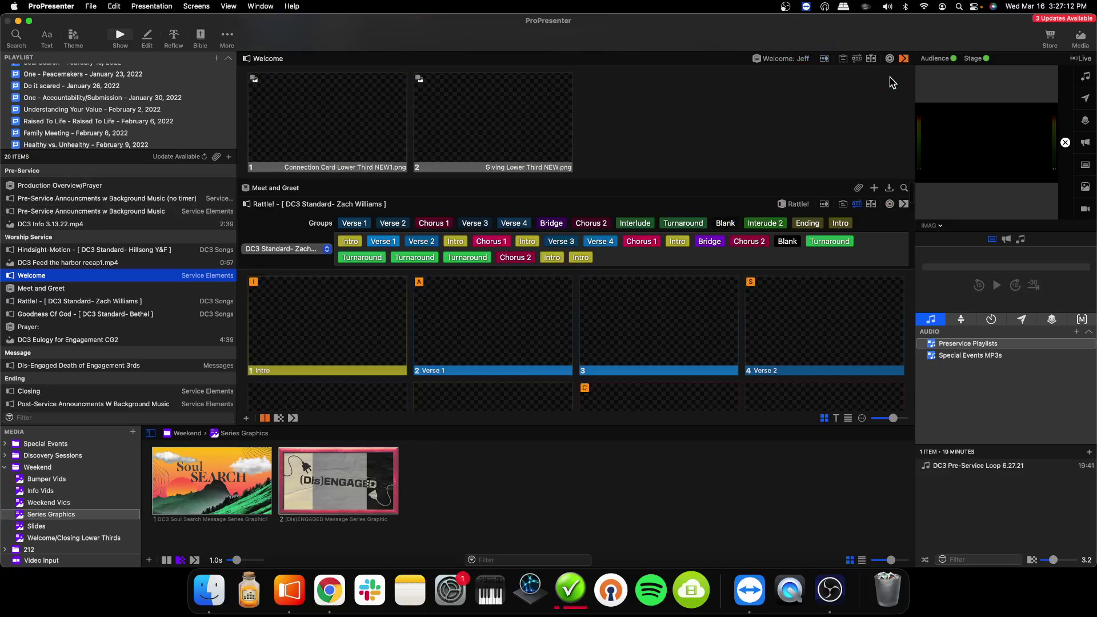
{"action": "left_click", "coordinate": [800, 59]}
{"action": "left_click", "coordinate": [803, 85]}
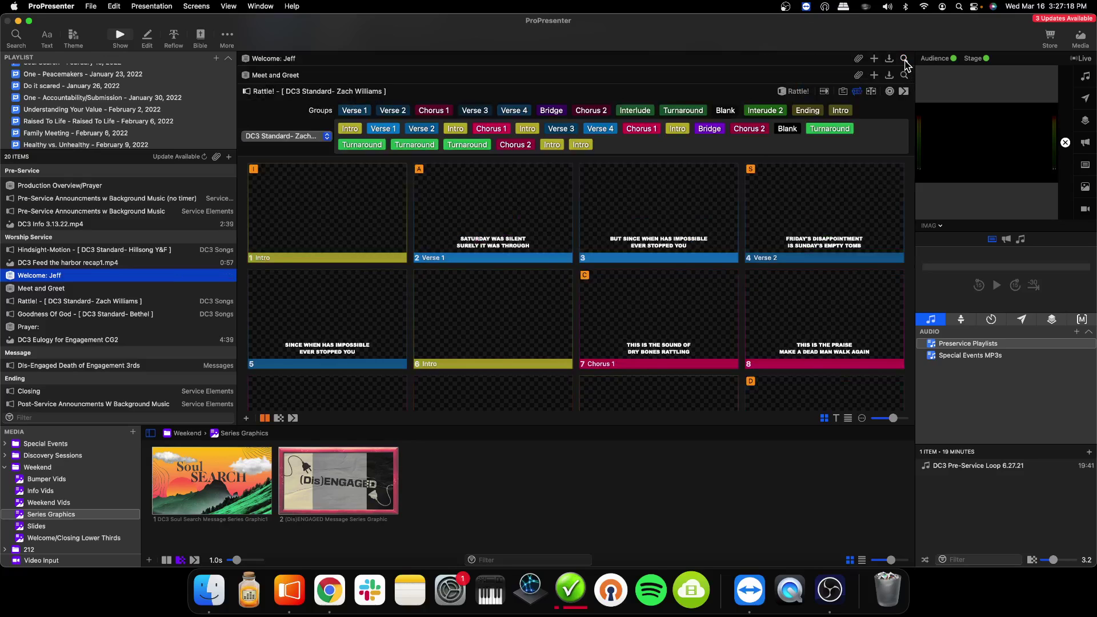
- Search the library for 'wel' and link the Welcome presentation to the playlist item
{"action": "left_click", "coordinate": [904, 59]}
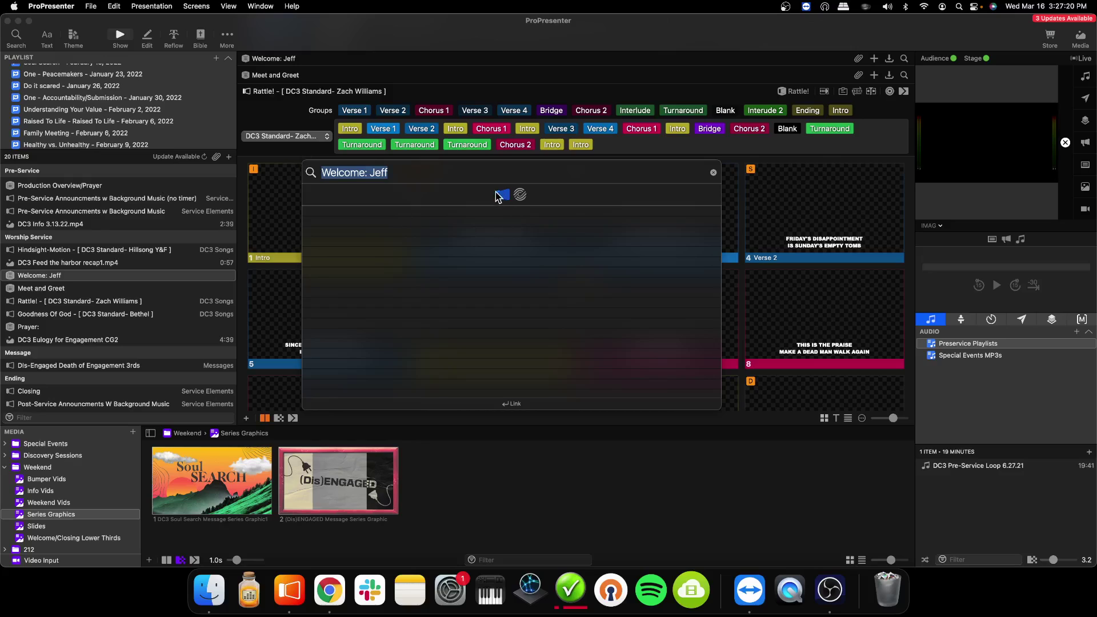
{"action": "left_click", "coordinate": [519, 196]}
{"action": "left_click", "coordinate": [502, 195]}
{"action": "left_click", "coordinate": [420, 175]}
{"action": "key", "text": "BackSpace"}
{"action": "key", "text": "BackSpace"}
{"action": "key", "text": "BackSpace"}
{"action": "key", "text": "BackSpace"}
{"action": "key", "text": "BackSpace"}
{"action": "key", "text": "BackSpace"}
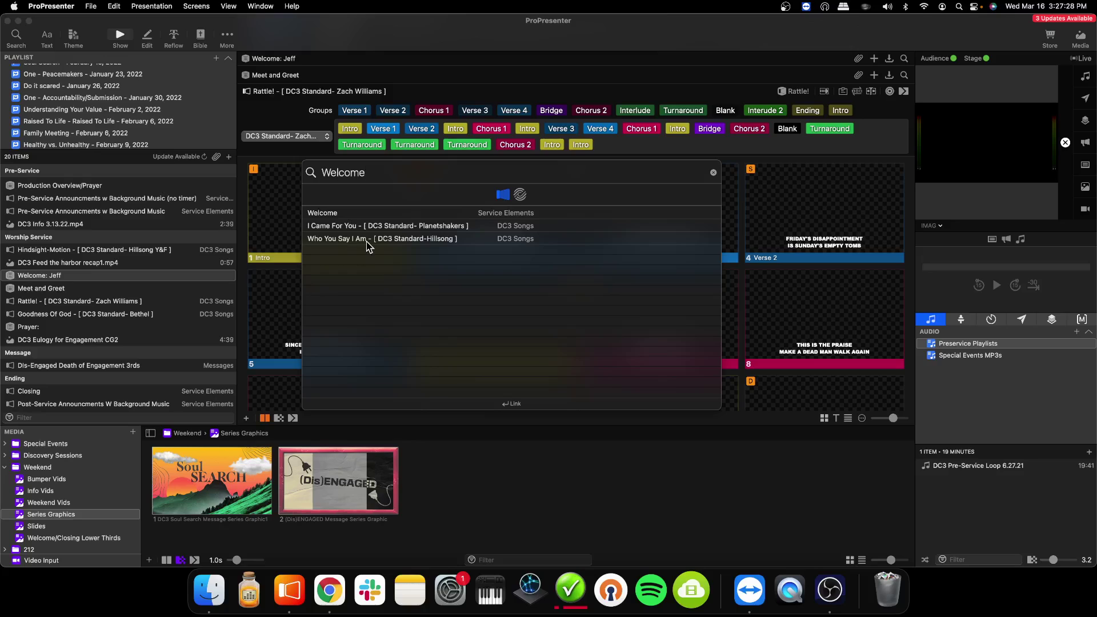
{"action": "key", "text": "BackSpace"}
{"action": "key", "text": "BackSpace"}
{"action": "key", "text": "BackSpace"}
{"action": "key", "text": "BackSpace"}
{"action": "key", "text": "BackSpace"}
{"action": "key", "text": "BackSpace"}
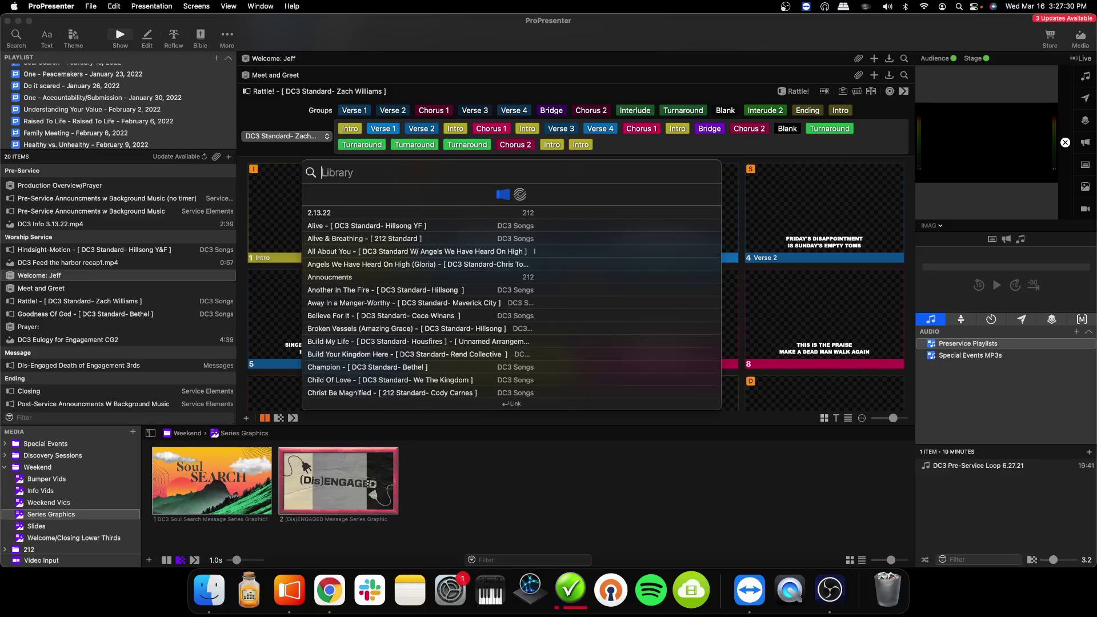
{"action": "type", "text": "wel"}
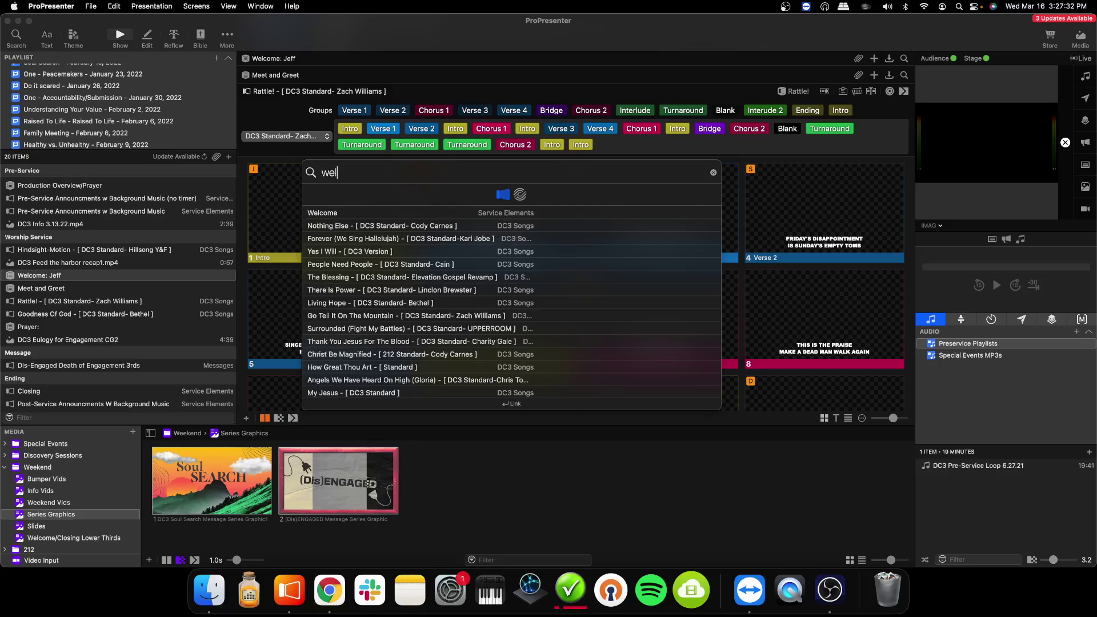
{"action": "left_click", "coordinate": [501, 214]}
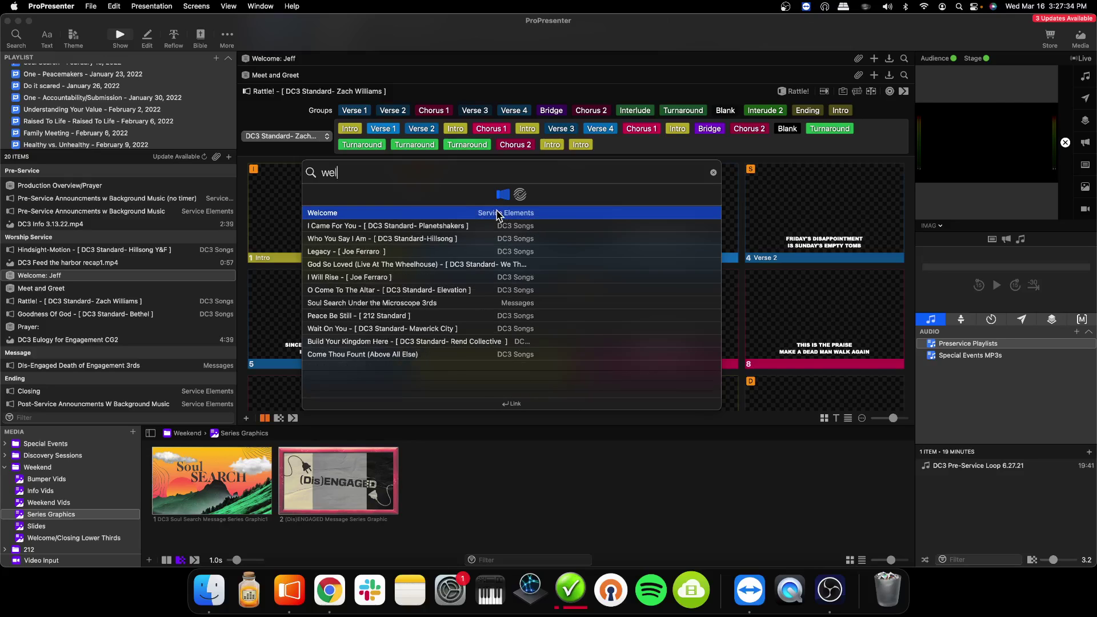
{"action": "left_click", "coordinate": [987, 321]}
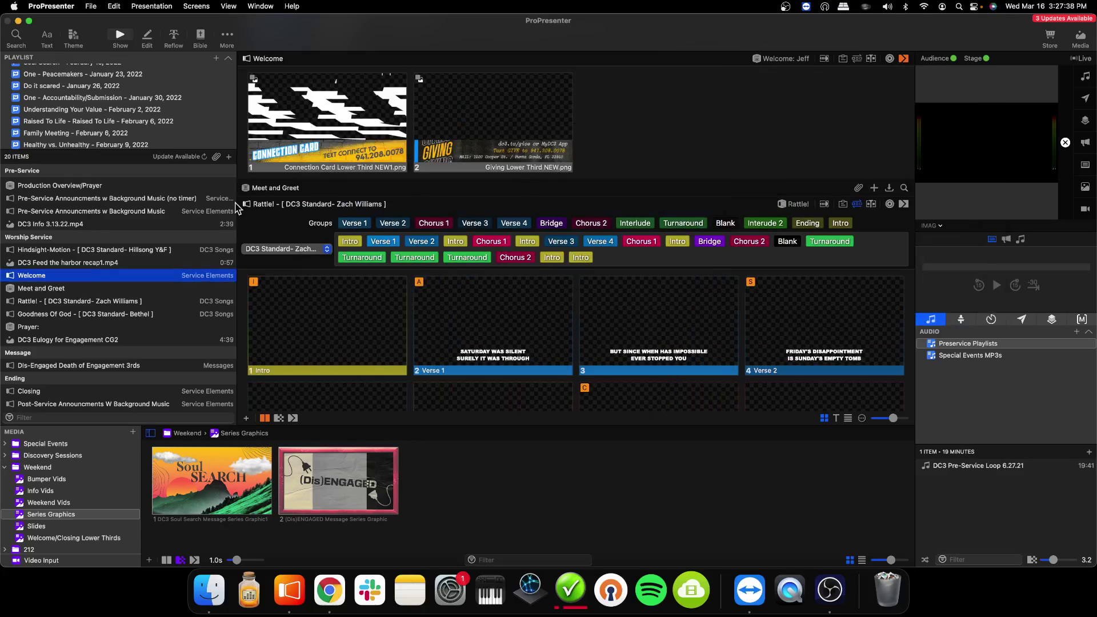
{"action": "scroll", "coordinate": [137, 231], "scroll_direction": "up", "scroll_amount": 1}
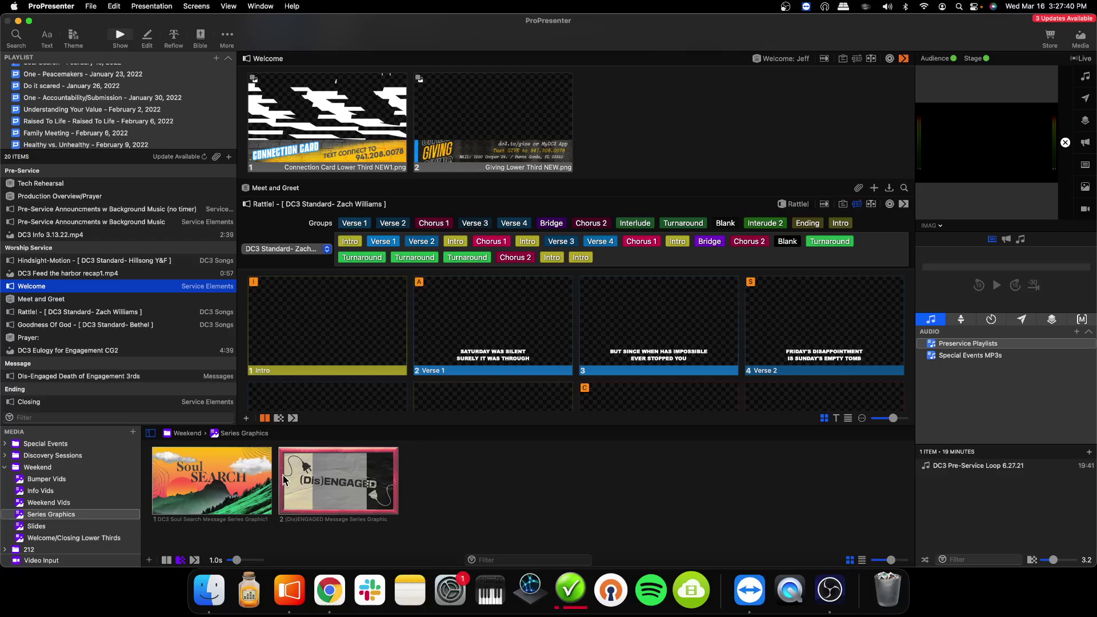
{"action": "left_click", "coordinate": [209, 591]}
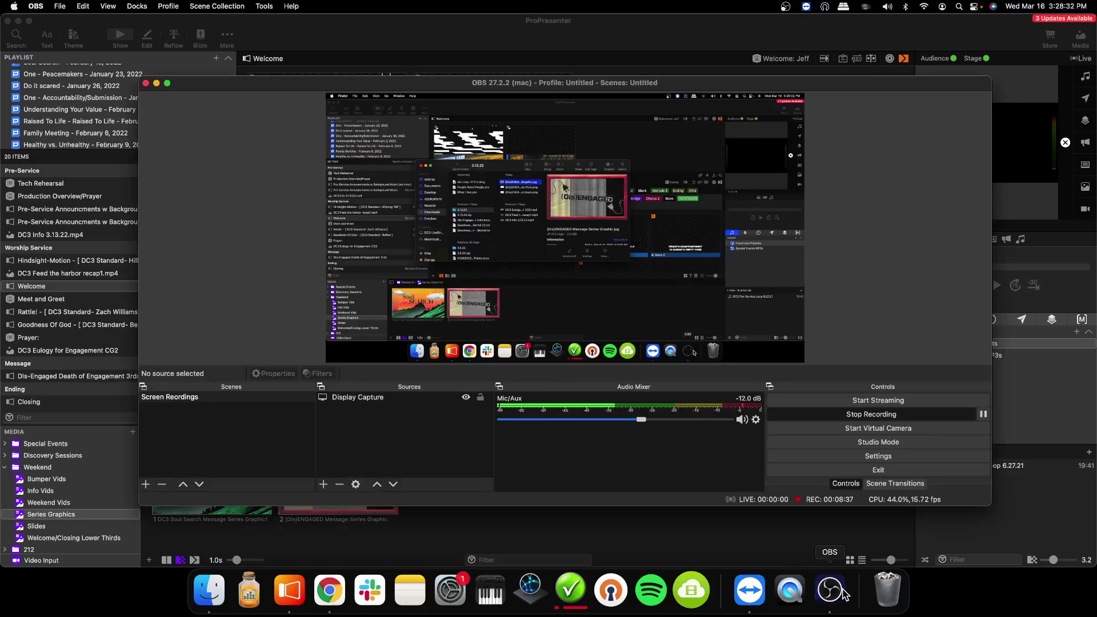
- Switch to OBS Studio from the Dock so its Screen Recordings scene is in front
{"action": "left_click", "coordinate": [829, 590]}
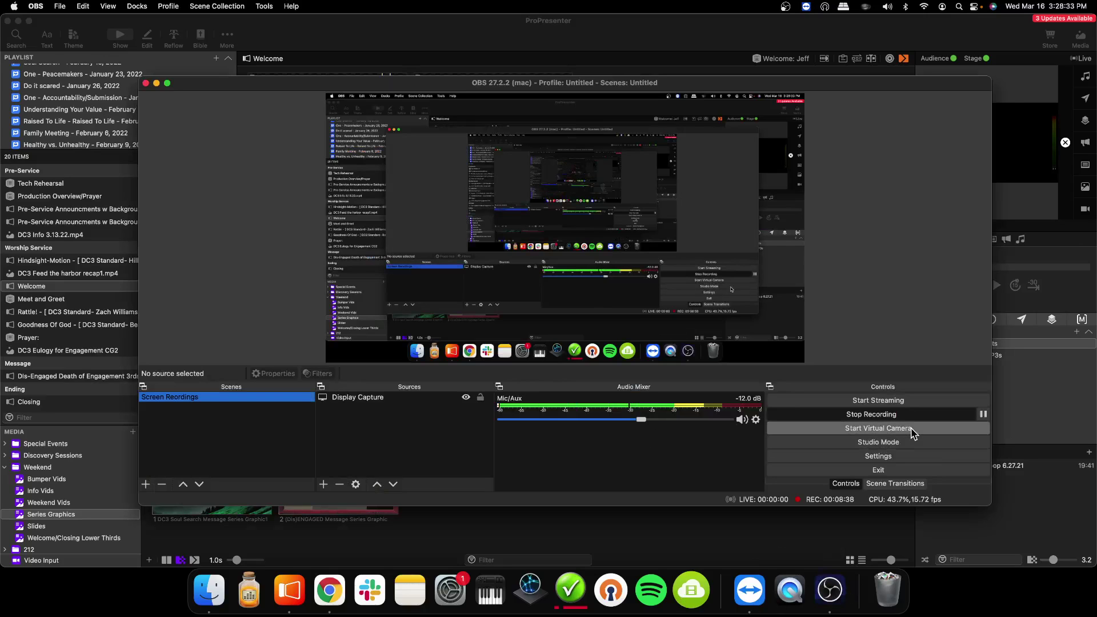